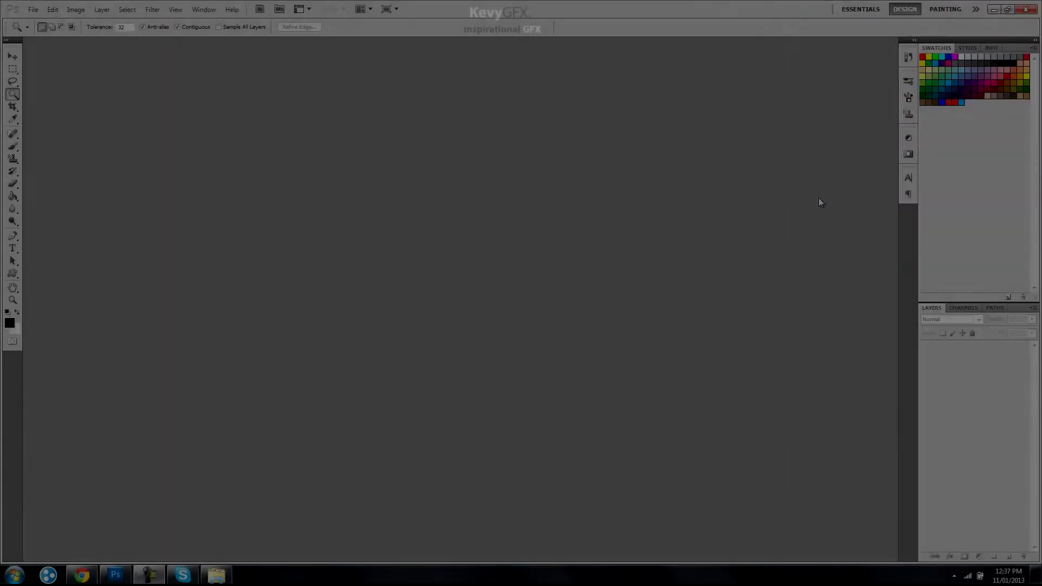
- Create a new 1920 × 1080 pixel RGB document with resolution 280 and a white background
click(33, 11)
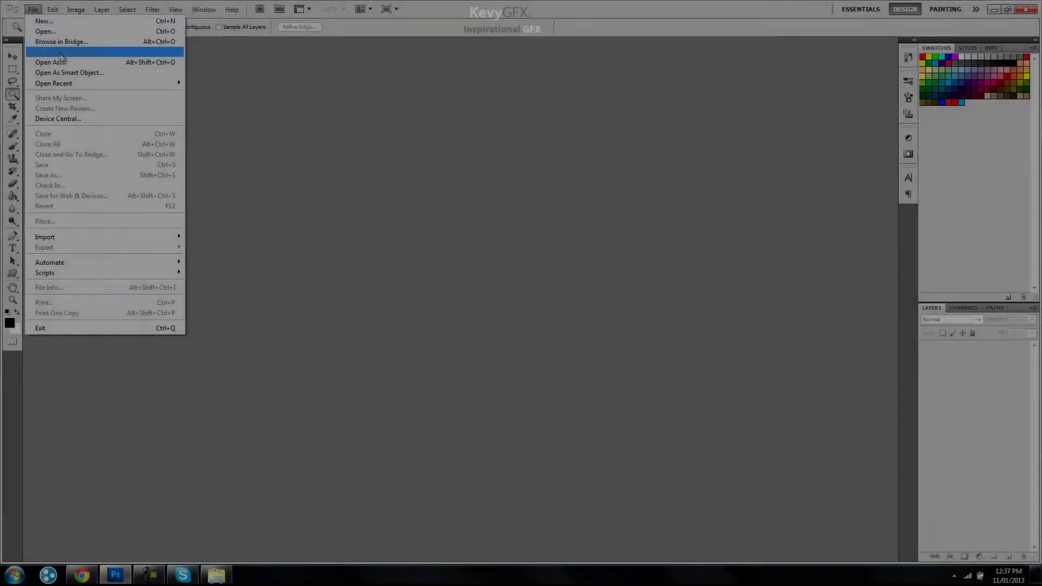
click(98, 21)
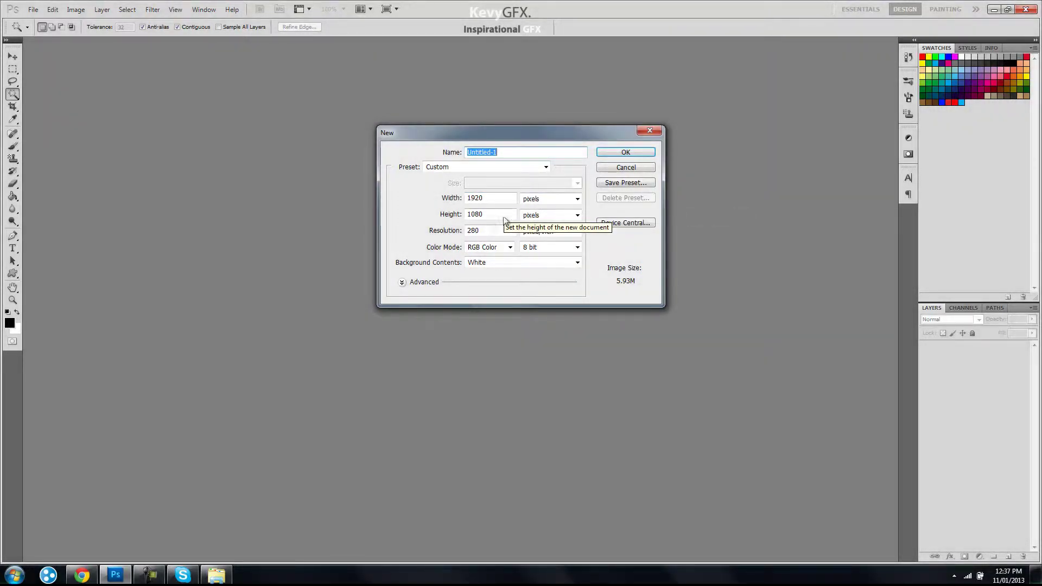
click(636, 154)
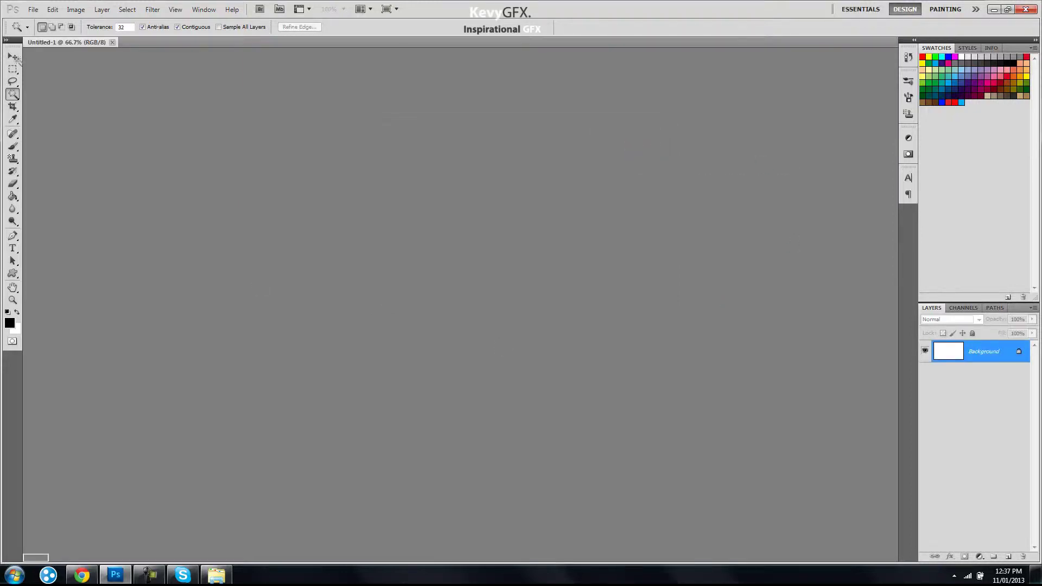
- Convert the locked background into a regular layer named Layer 0
click(15, 58)
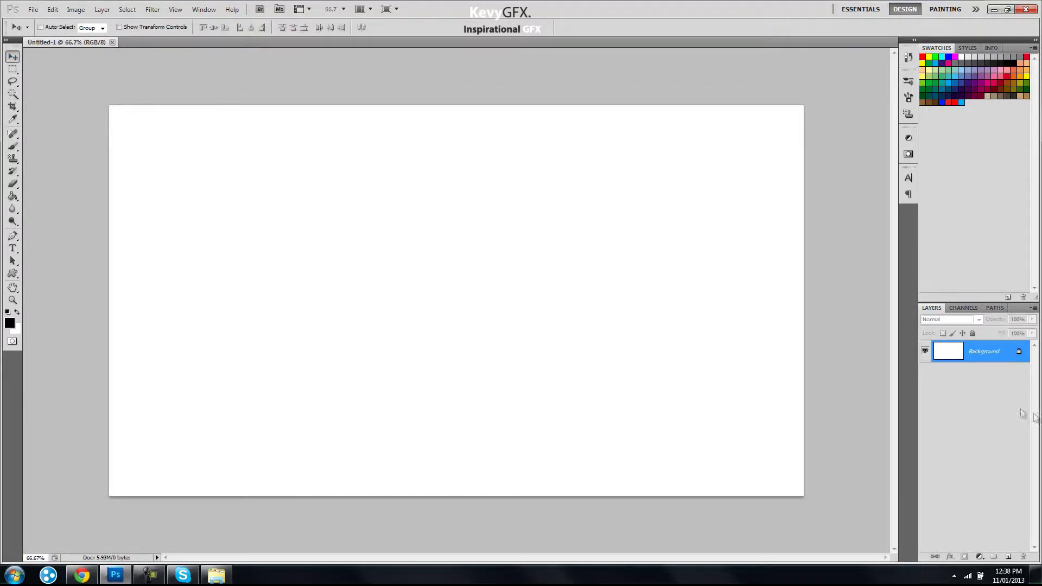
double_click(954, 354)
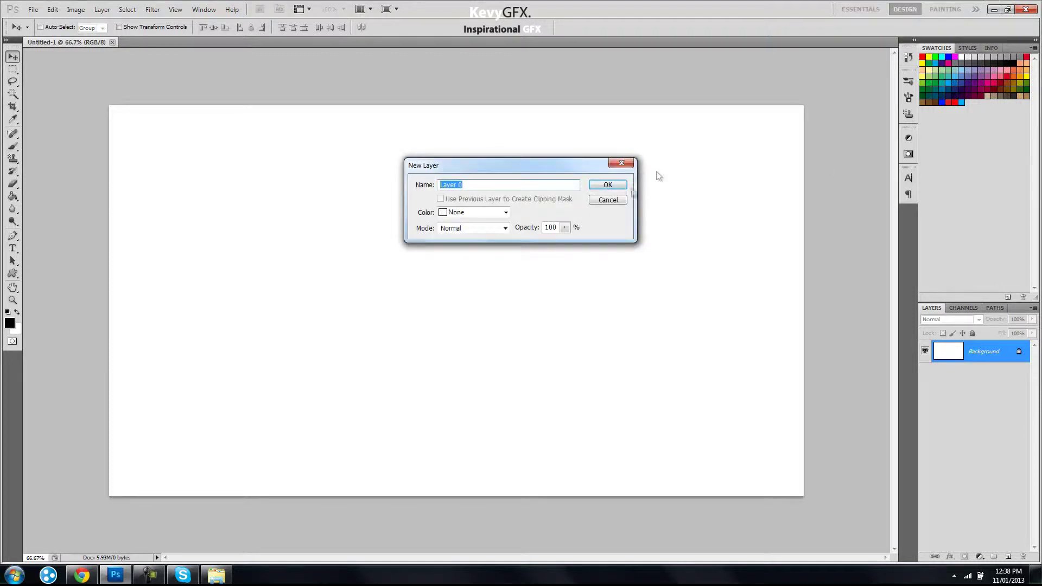
click(609, 186)
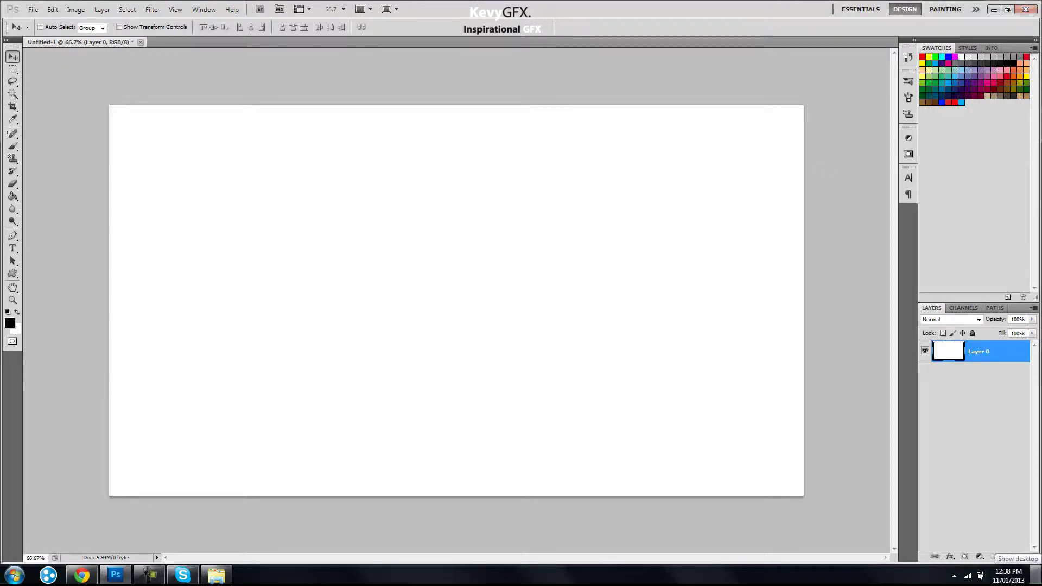
- Switch to the desktop and open the Textures folder inside Texture Package in the Editing folder
click(1038, 575)
double_click(61, 133)
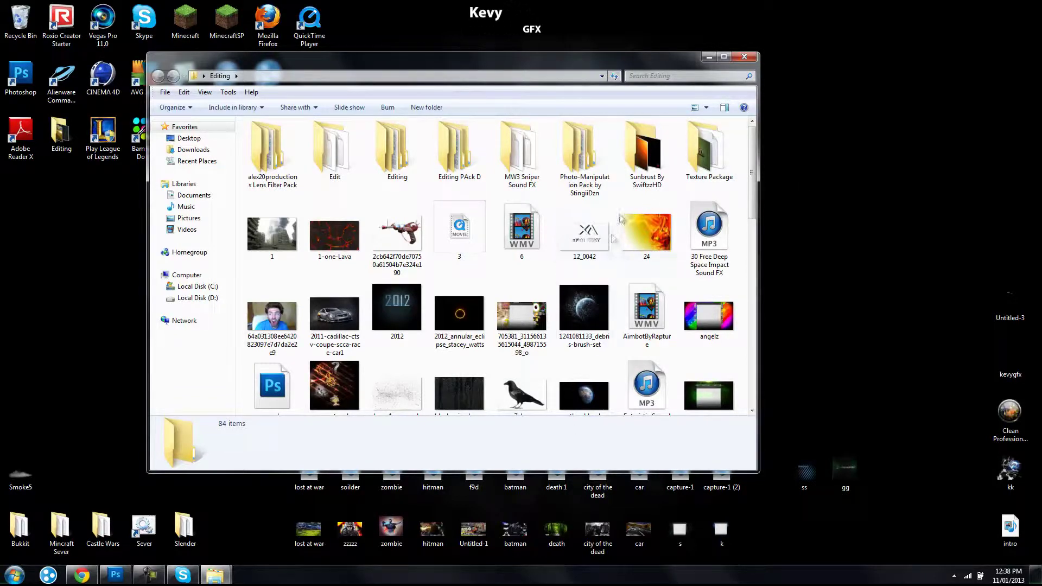
double_click(715, 150)
double_click(272, 147)
- Find the Black Background Wood texture and place it in the Photoshop document, covering the canvas except a strip along the right edge
scroll(442, 140, down, 10)
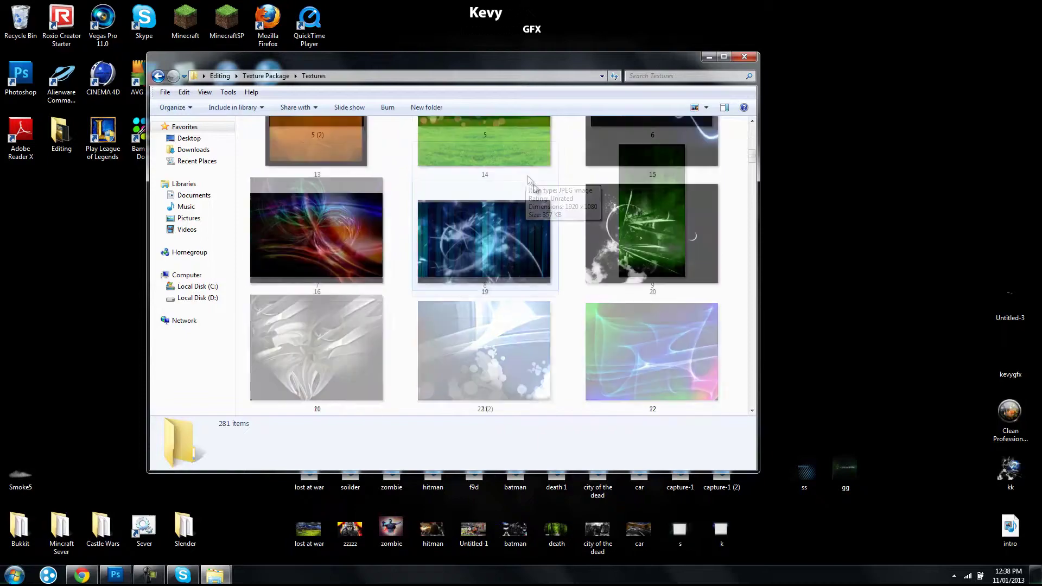
scroll(548, 187, down, 15)
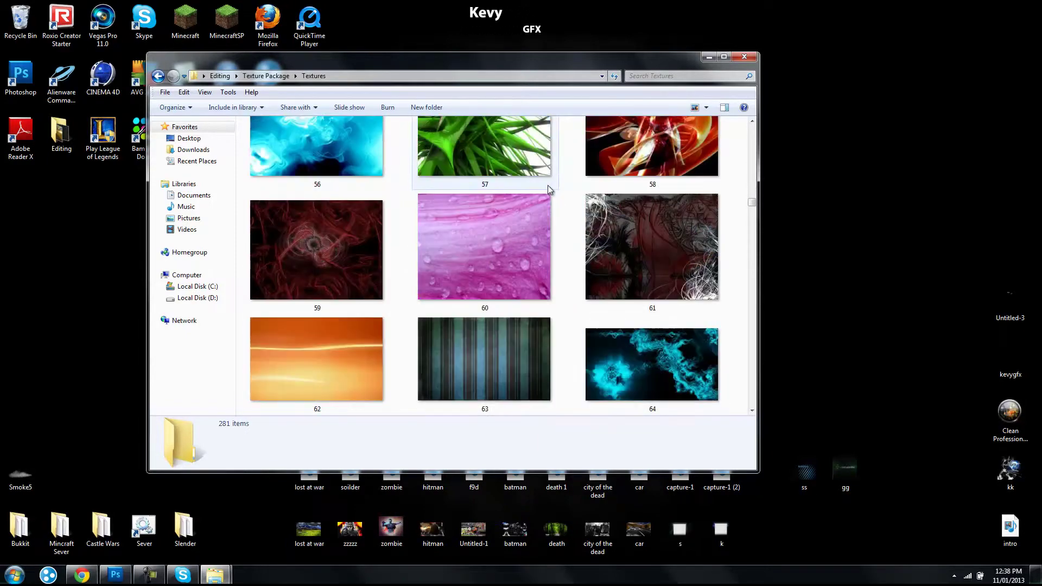
scroll(571, 172, down, 20)
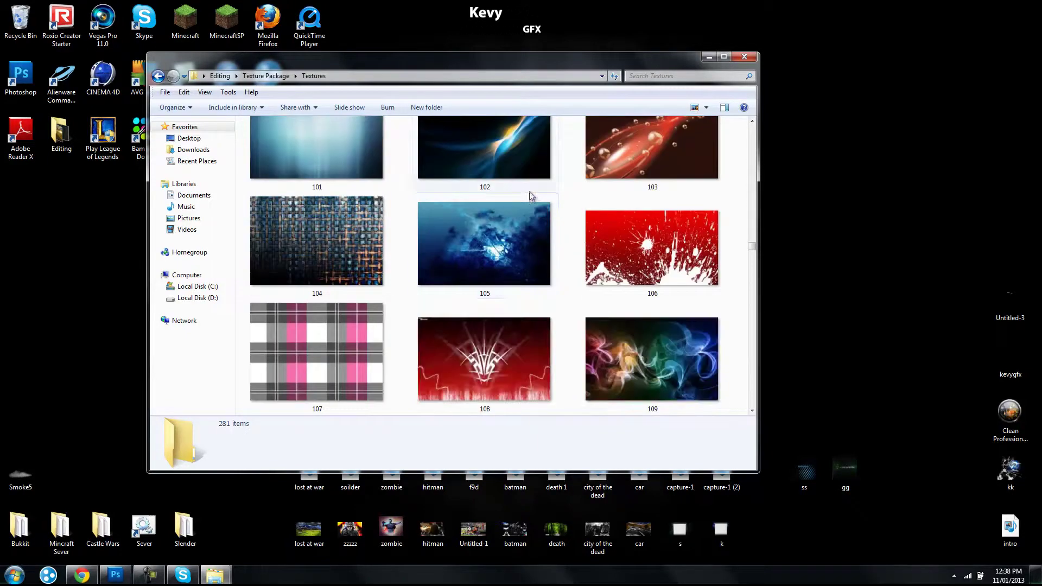
scroll(529, 202, down, 10)
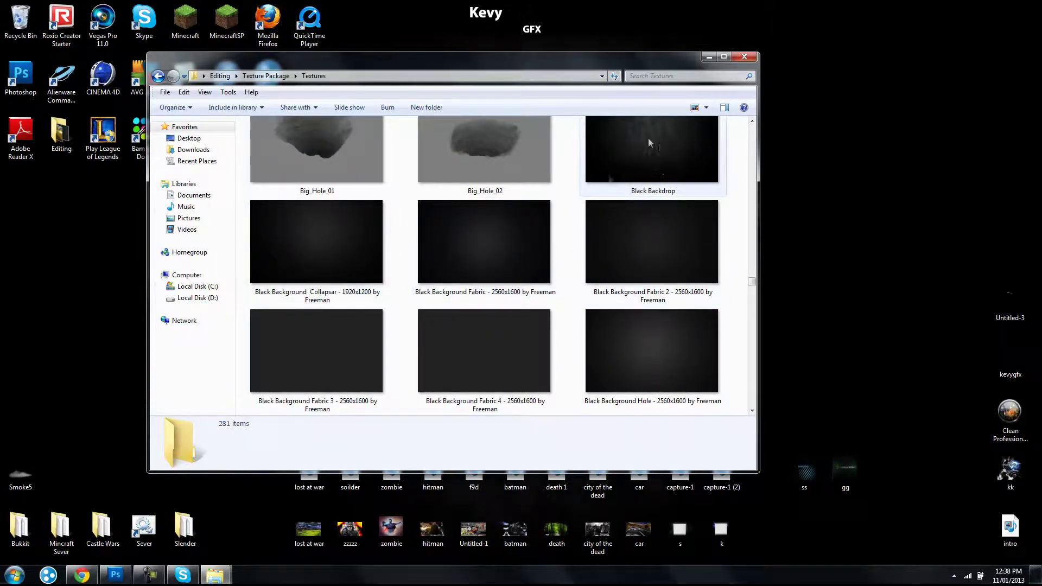
scroll(659, 199, down, 2)
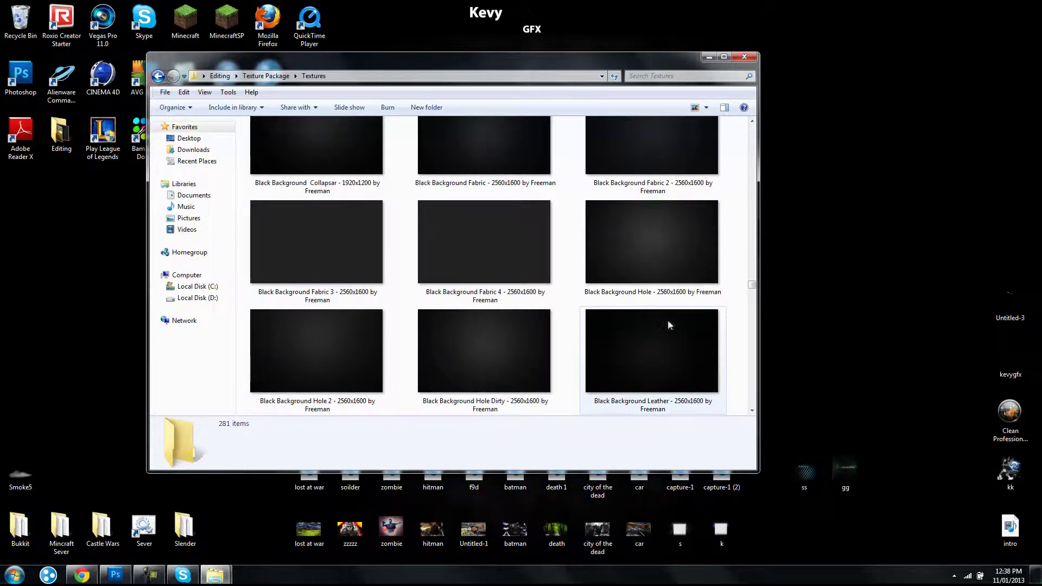
scroll(564, 349, down, 2)
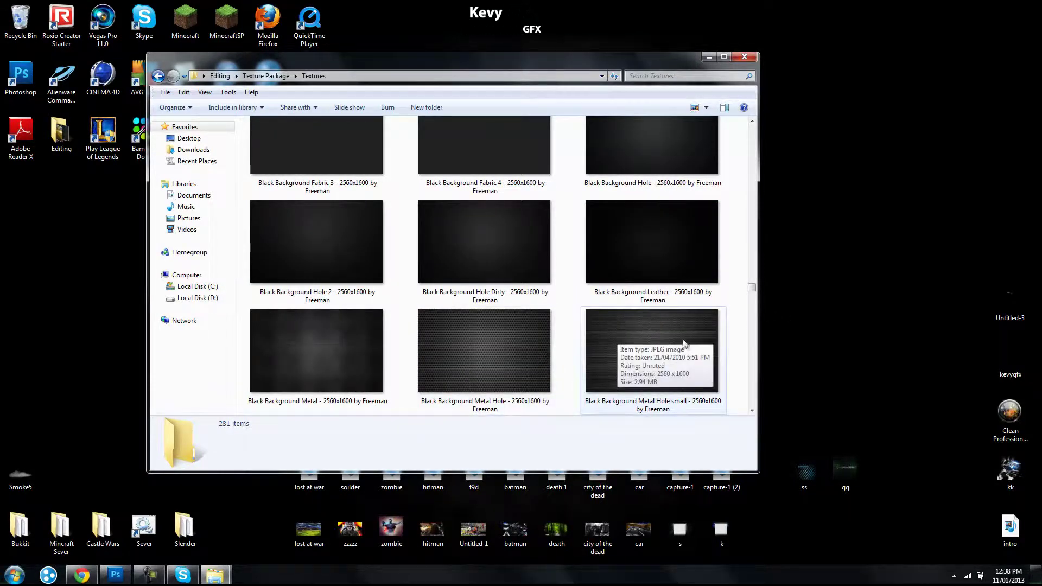
scroll(554, 247, up, 1)
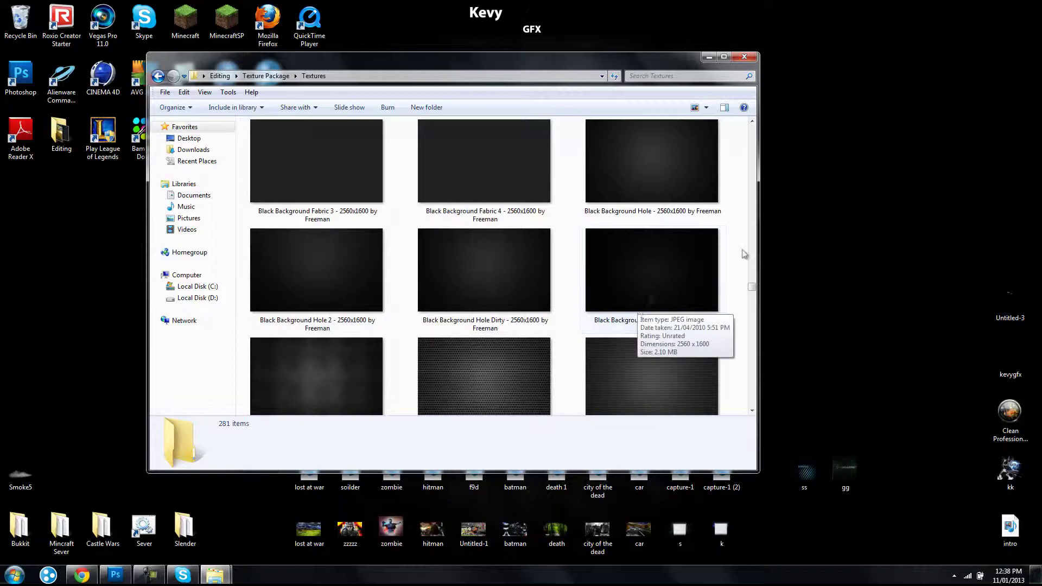
scroll(602, 260, up, 5)
scroll(612, 261, down, 8)
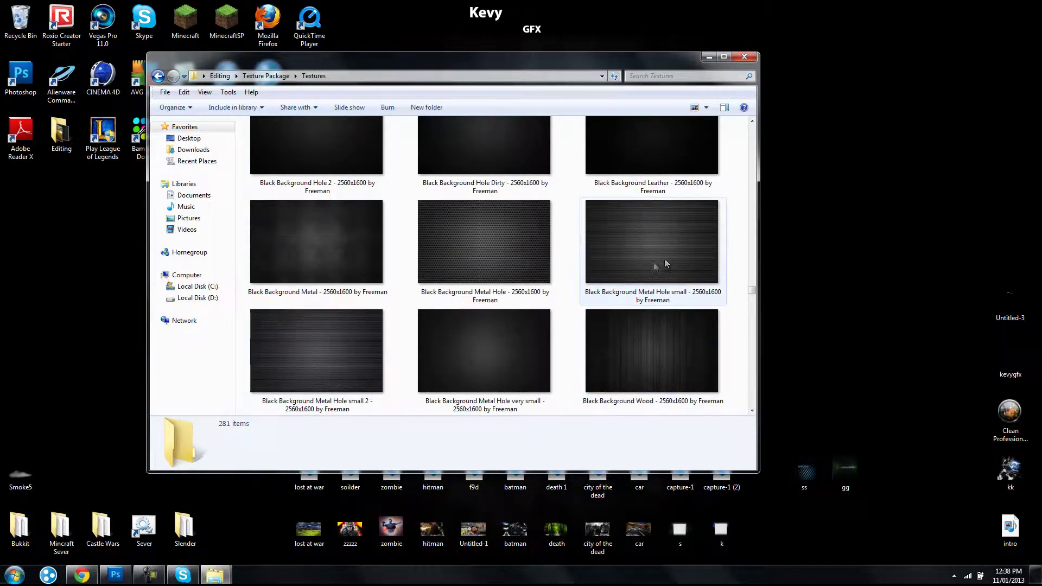
drag(630, 350, 425, 198)
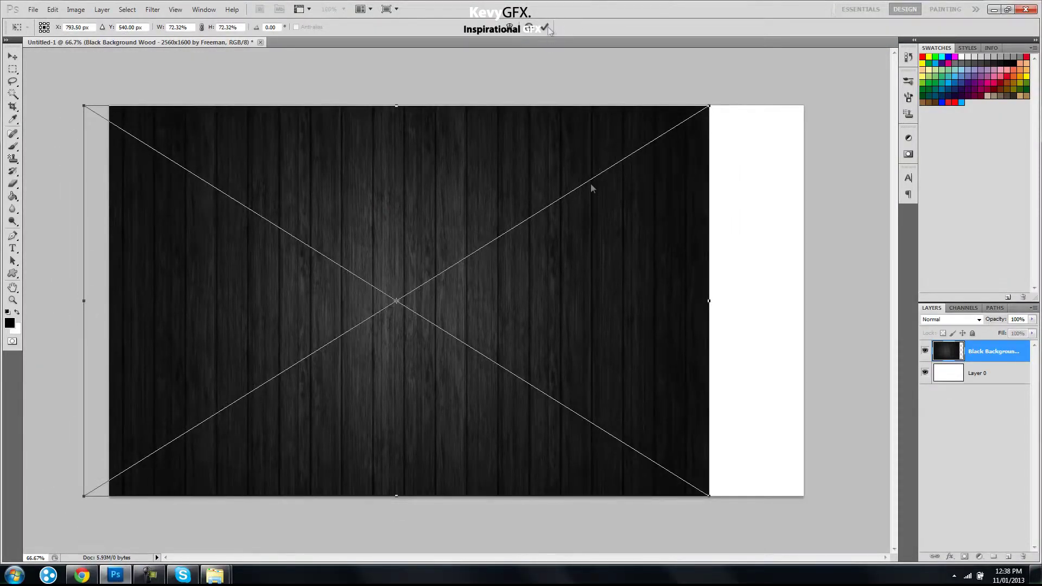
key(Return)
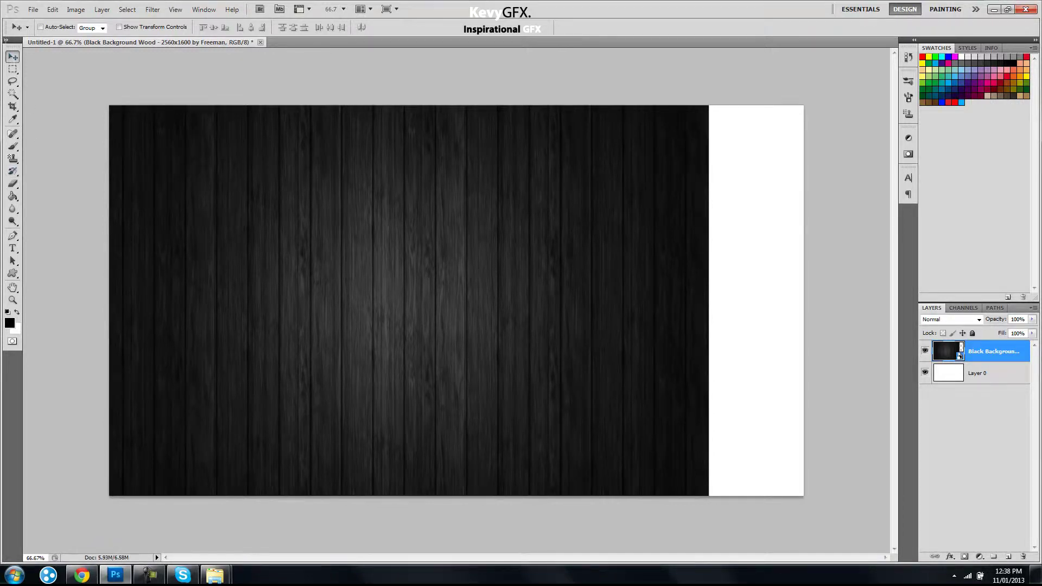
- Select a full-height strip at the right side of the wood texture with the Rectangular Marquee and copy it to a new layer
key(m)
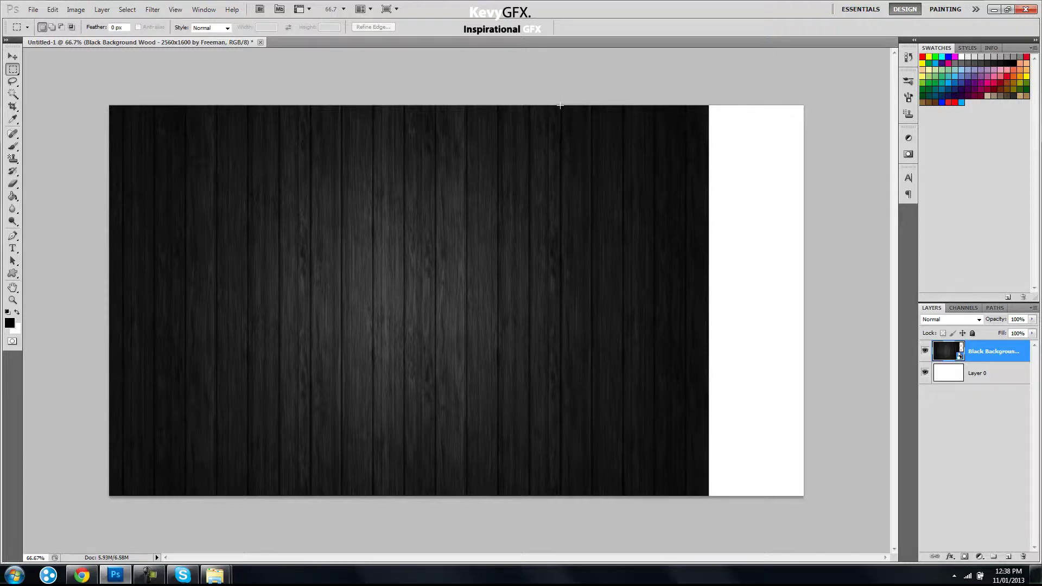
drag(592, 146, 706, 494)
right_click(634, 330)
click(656, 422)
- Move the copied wood strip over the white gap along the canvas's right edge
key(v)
drag(603, 256, 722, 259)
drag(808, 213, 803, 209)
drag(758, 424, 761, 429)
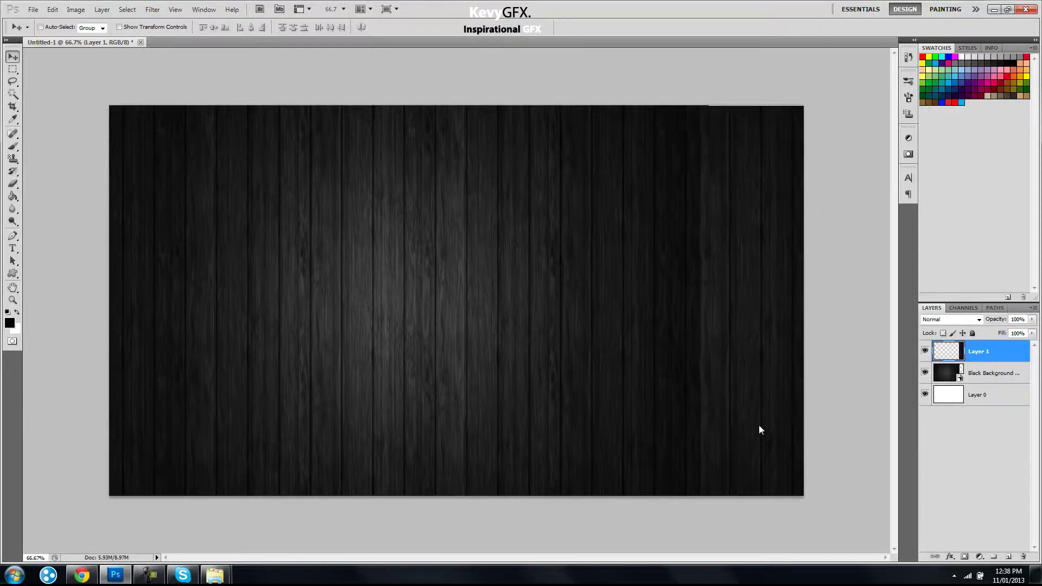
click(13, 183)
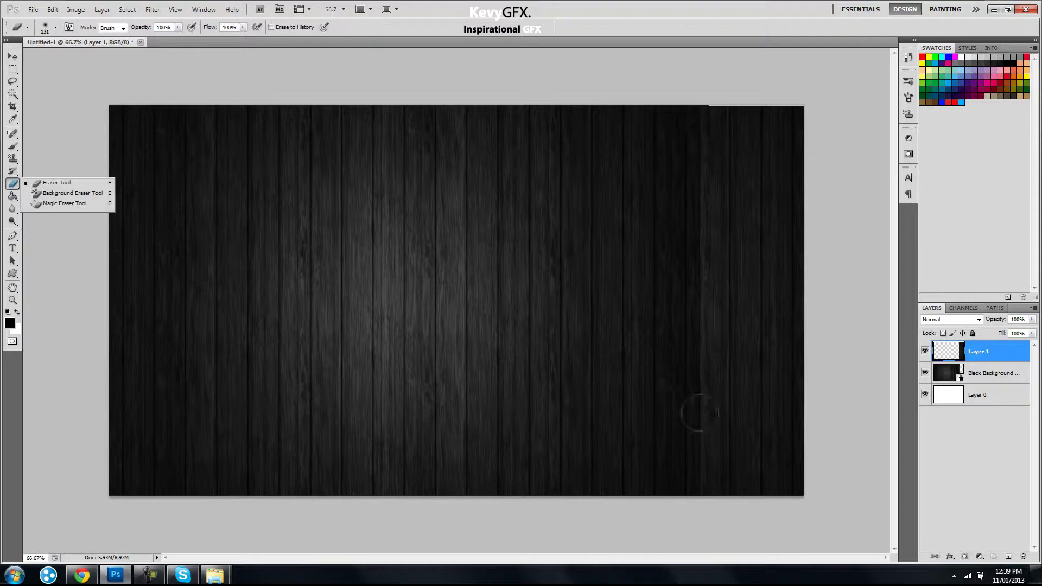
key(ctrl+z)
key(v)
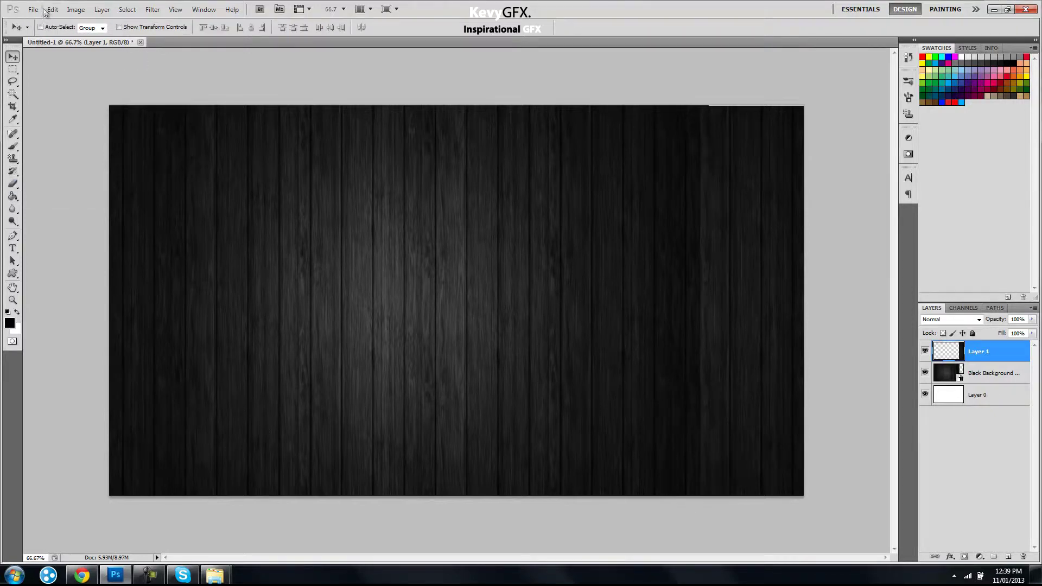
- Scale the wood strip on Layer 1 to about 103.4% and shift it slightly left so it fully covers the gap
key(ctrl+t)
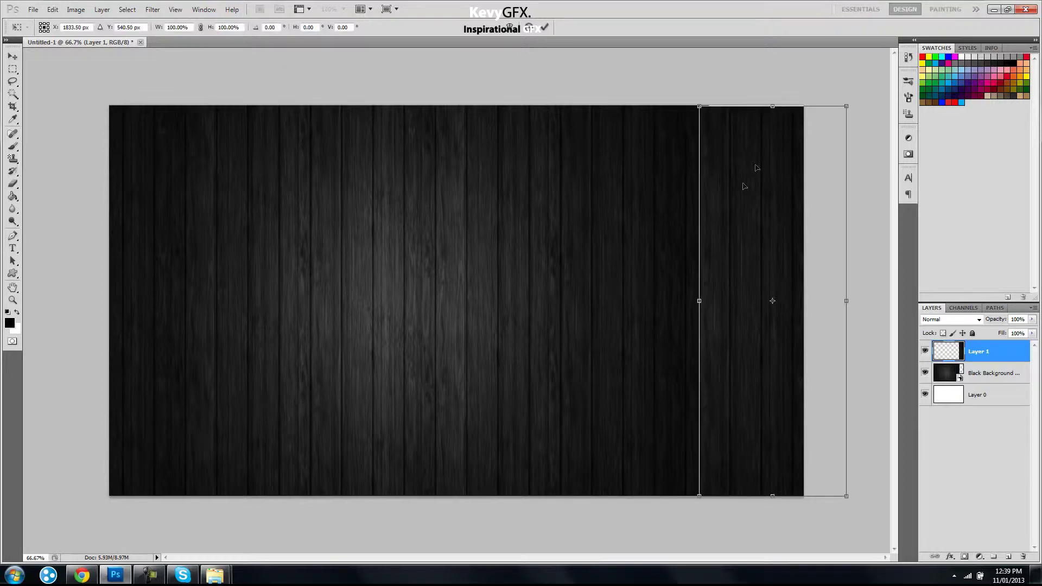
mouse_move(853, 107)
mouse_down()
mouse_move(877, 95)
mouse_move(868, 96)
mouse_up()
key(ctrl+z)
drag(842, 105, 858, 103)
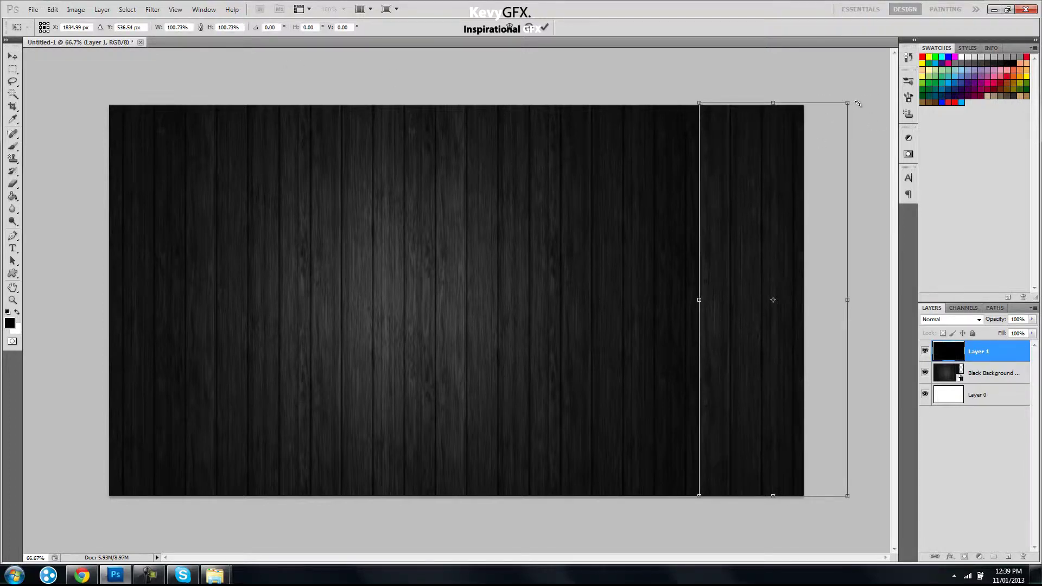
mouse_move(848, 98)
mouse_down()
mouse_move(867, 98)
mouse_move(844, 99)
mouse_up()
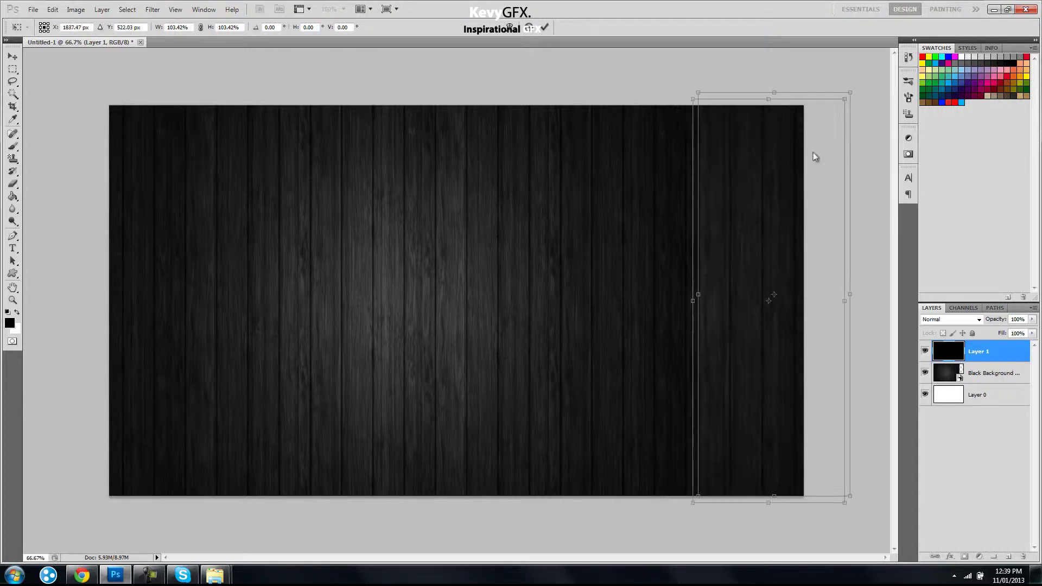
click(545, 28)
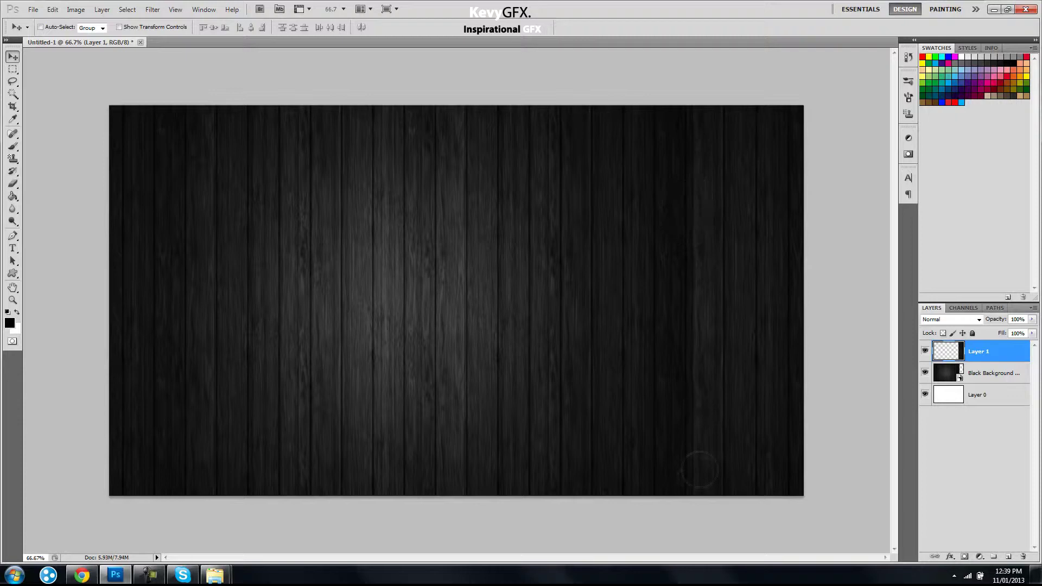
- Soften the wood strip's left edge with the Eraser and reposition the strip to hide the exposed white gap
key(e)
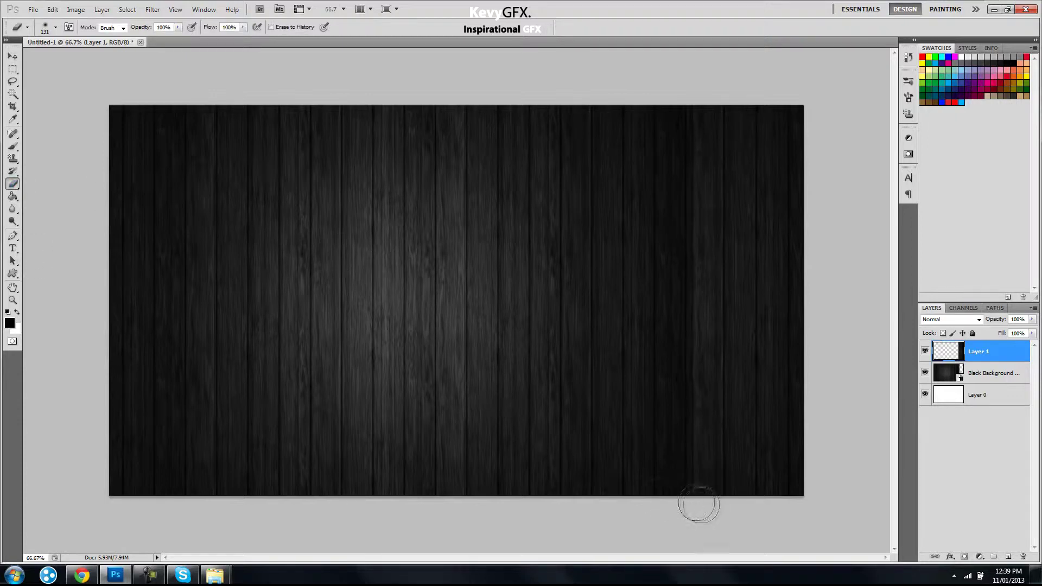
mouse_move(682, 457)
mouse_down()
mouse_move(706, 149)
mouse_move(699, 93)
mouse_up()
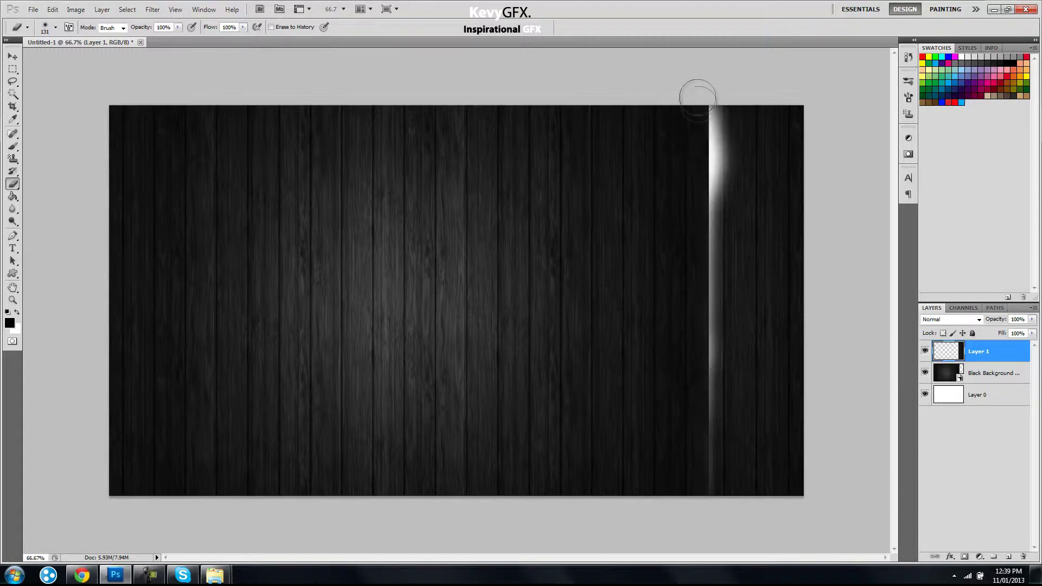
click(12, 56)
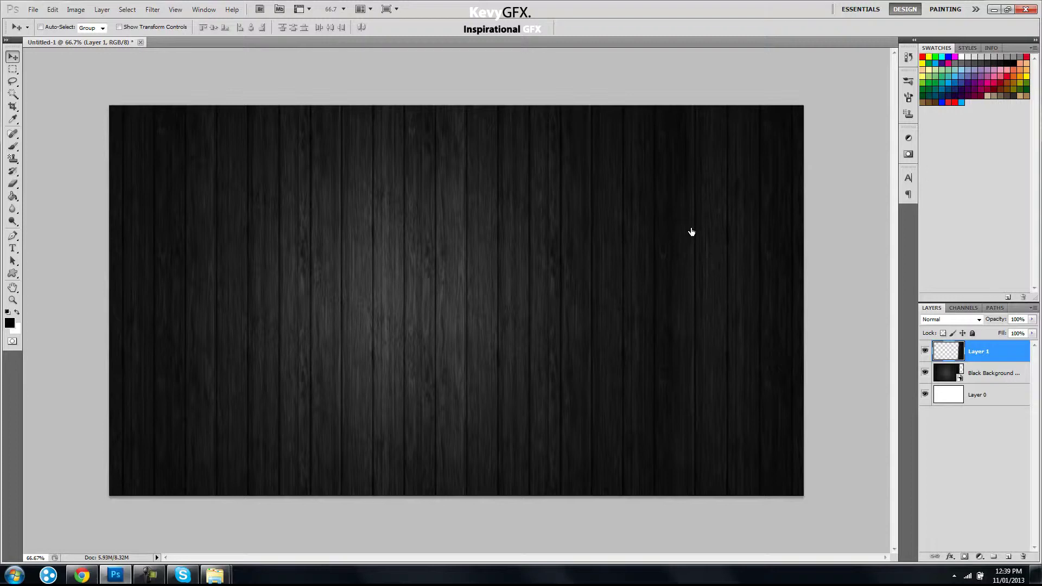
- Add a new layer above the wood layers and fill it with black using the Paint Bucket
click(1010, 557)
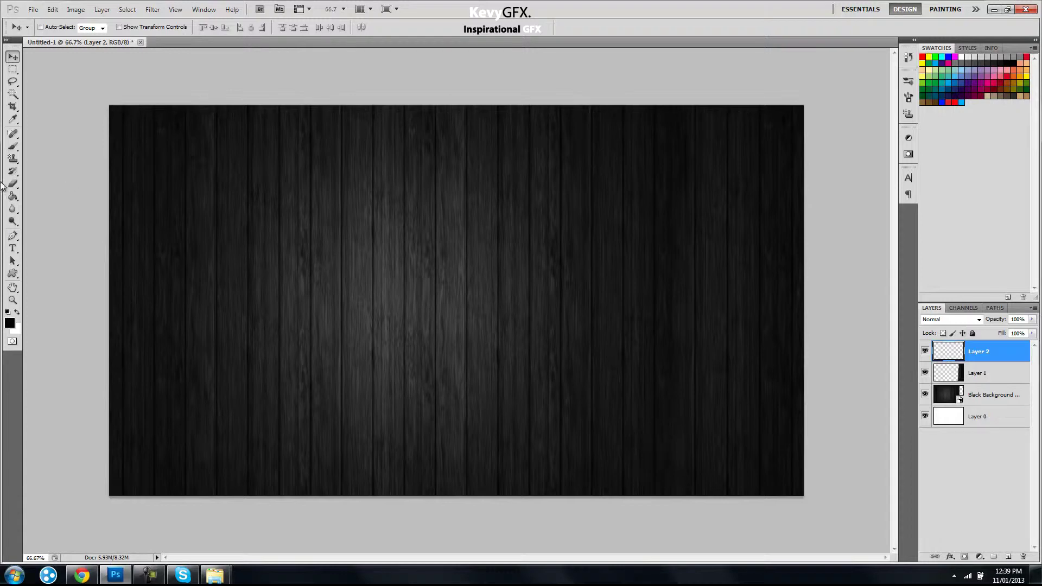
click(12, 197)
click(239, 163)
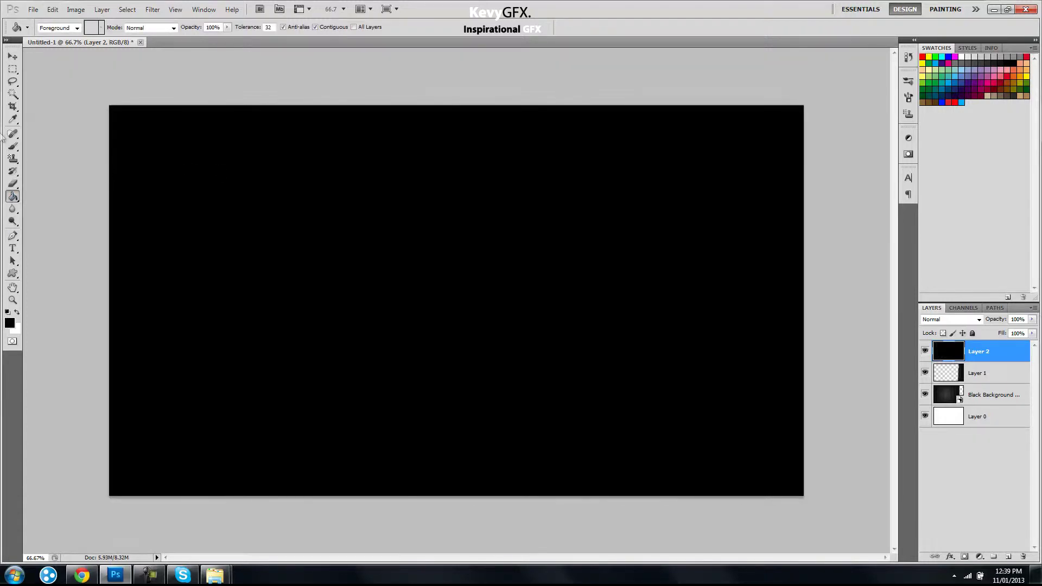
- Erase the middle of the black layer with a soft 1000 px Eraser, leaving a dark vignette around the canvas edges
click(13, 183)
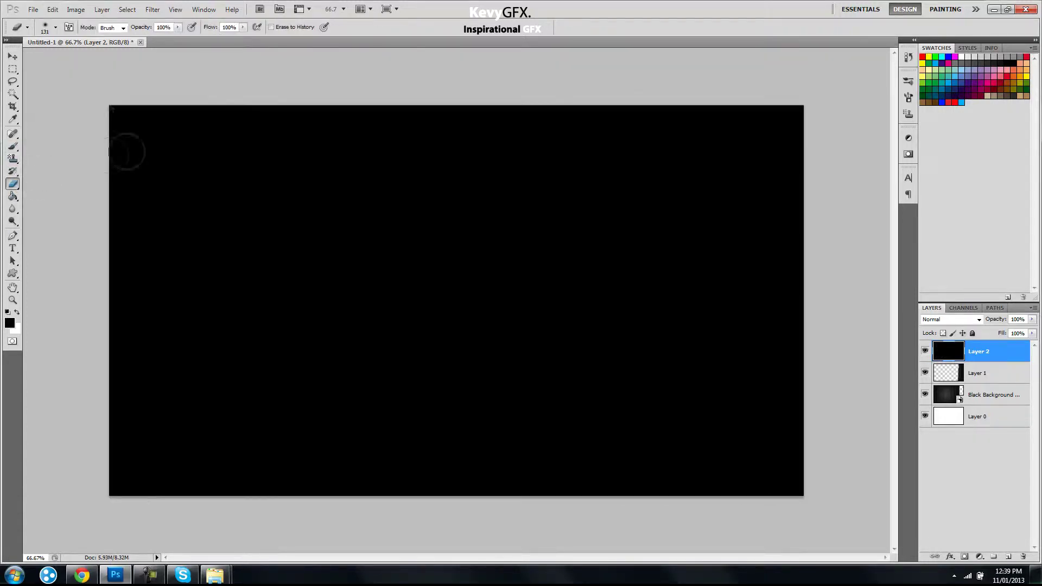
click(56, 27)
drag(78, 57, 117, 56)
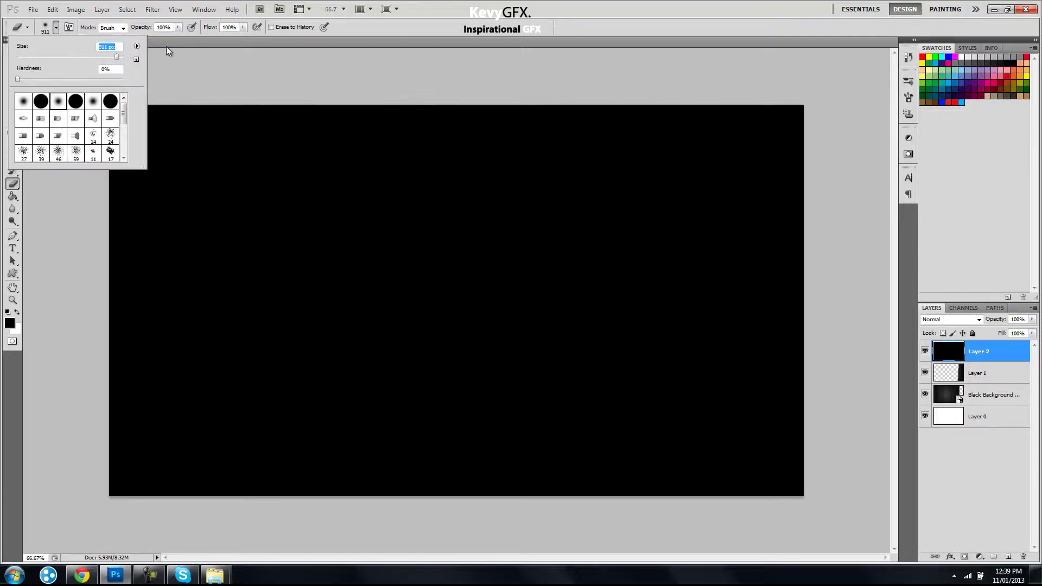
text(1000)
key(Return)
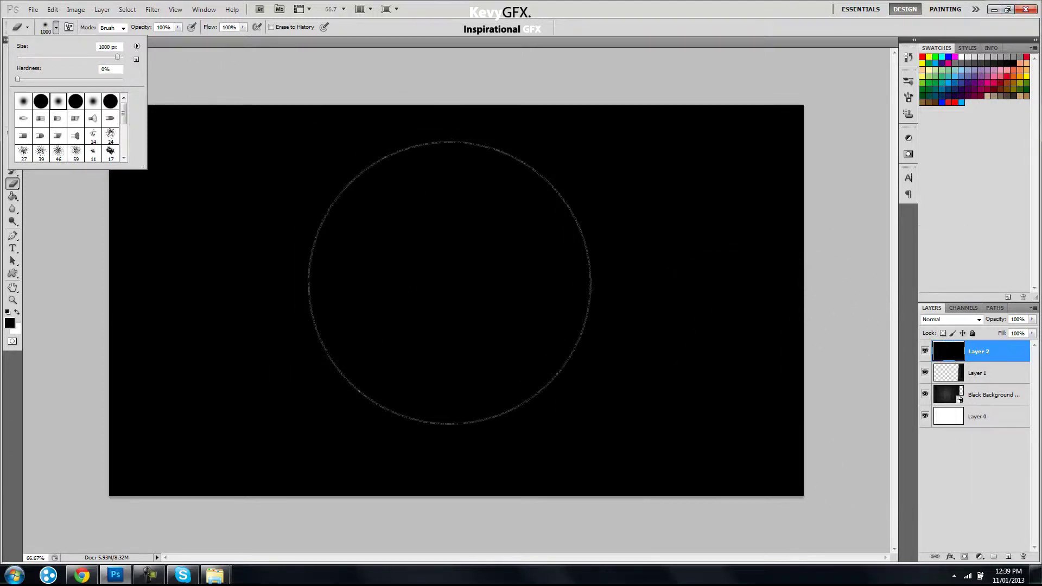
click(440, 289)
mouse_move(440, 288)
mouse_down()
mouse_move(293, 294)
mouse_move(637, 291)
mouse_move(303, 279)
mouse_move(524, 280)
mouse_up()
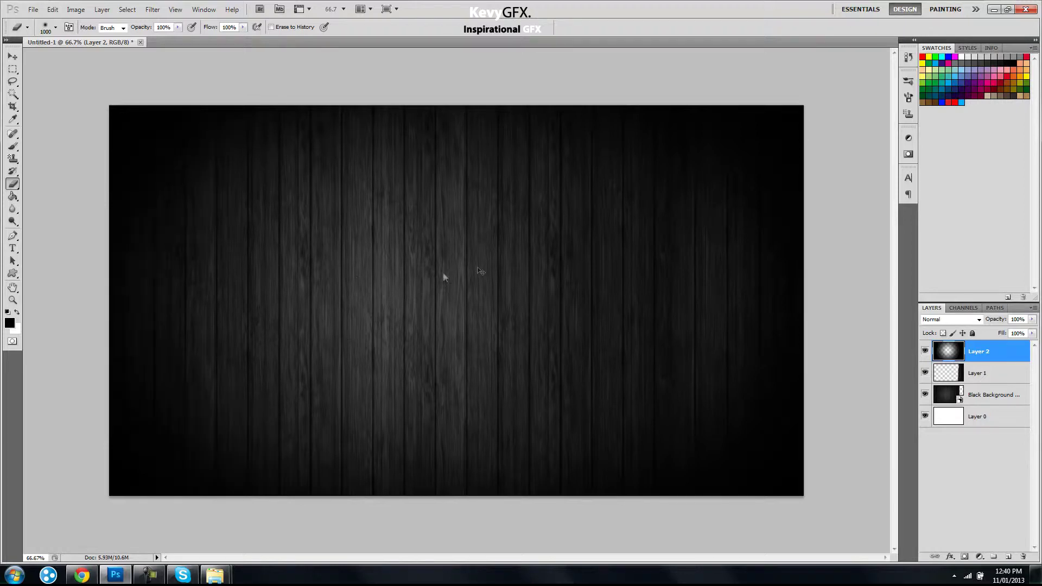
click(12, 57)
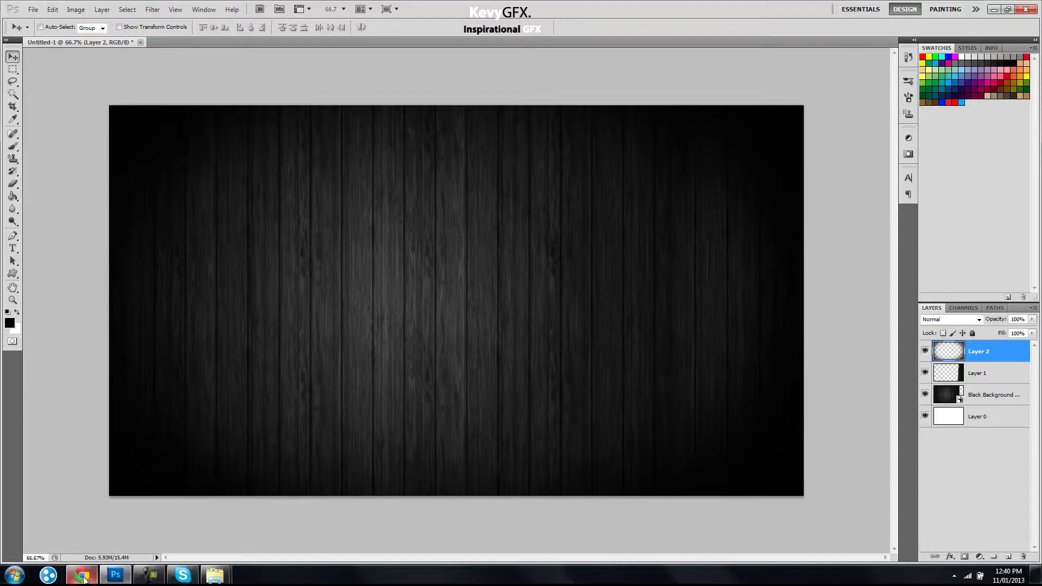
- Place the Black Scratched image from the Textures folder into the document above Layer 2
mouse_move(215, 574)
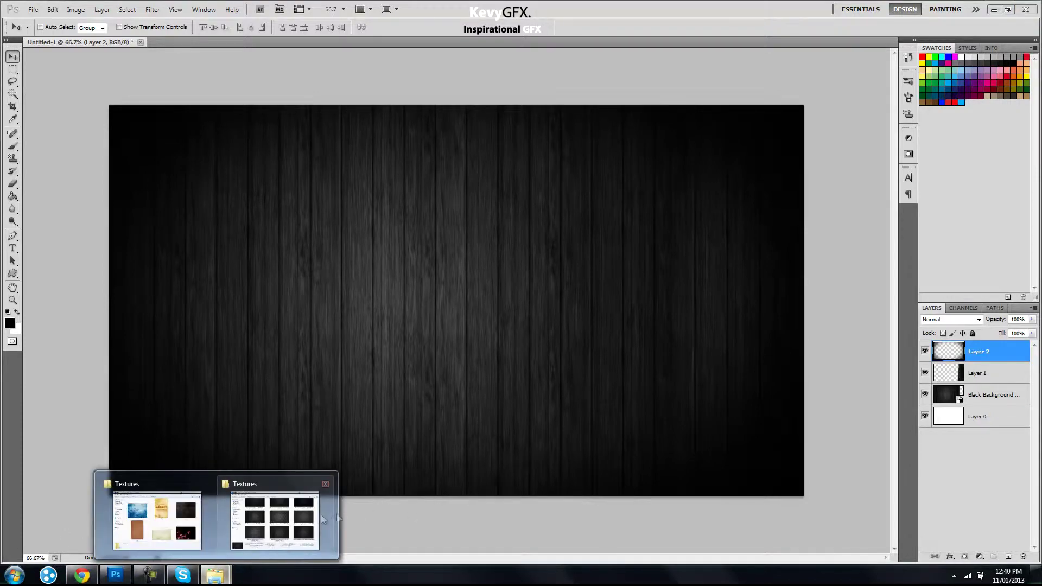
click(321, 514)
scroll(533, 313, down, 4)
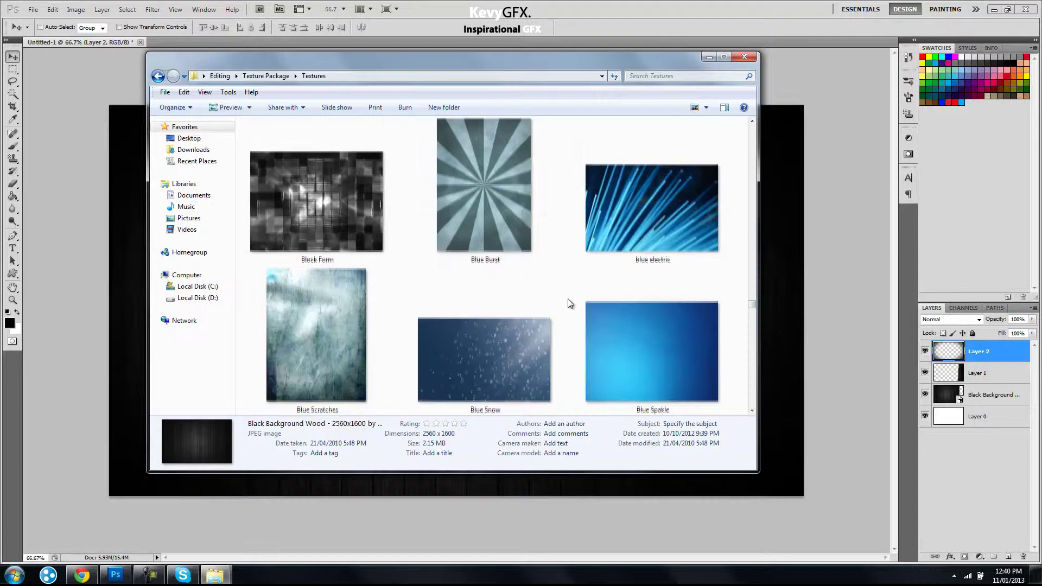
scroll(568, 299, up, 1)
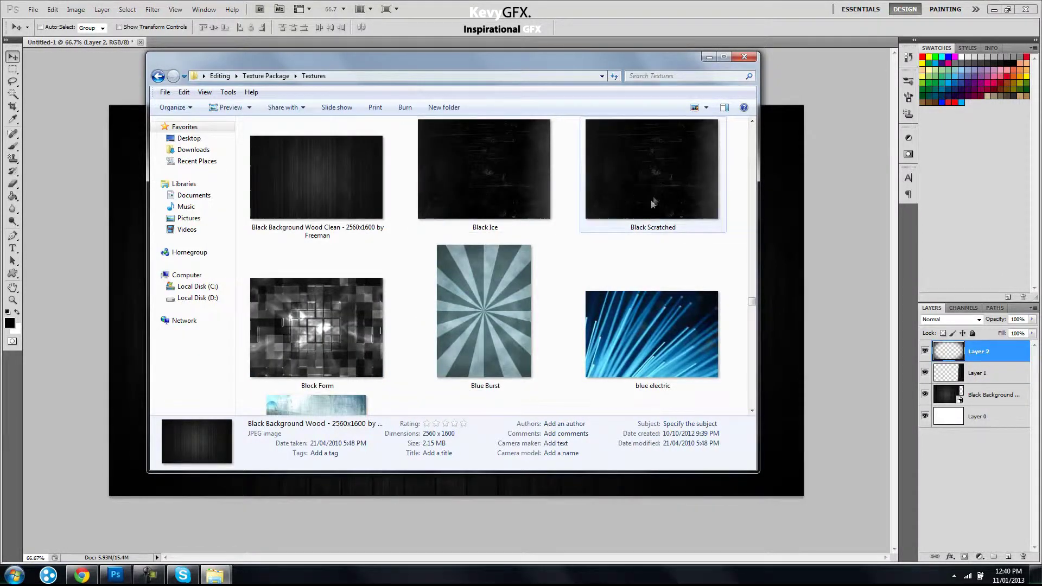
click(668, 212)
click(775, 243)
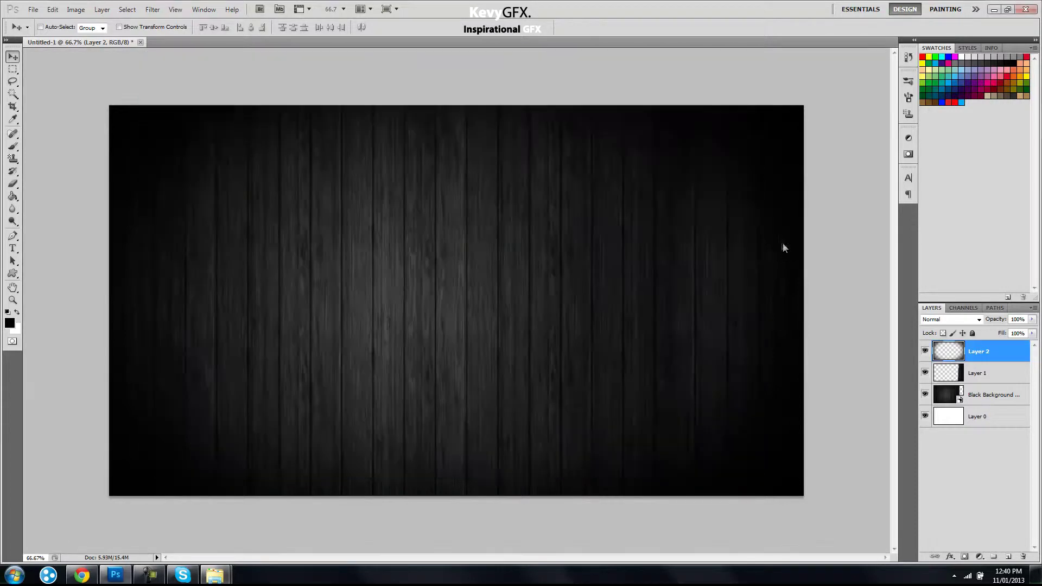
drag(684, 241, 661, 242)
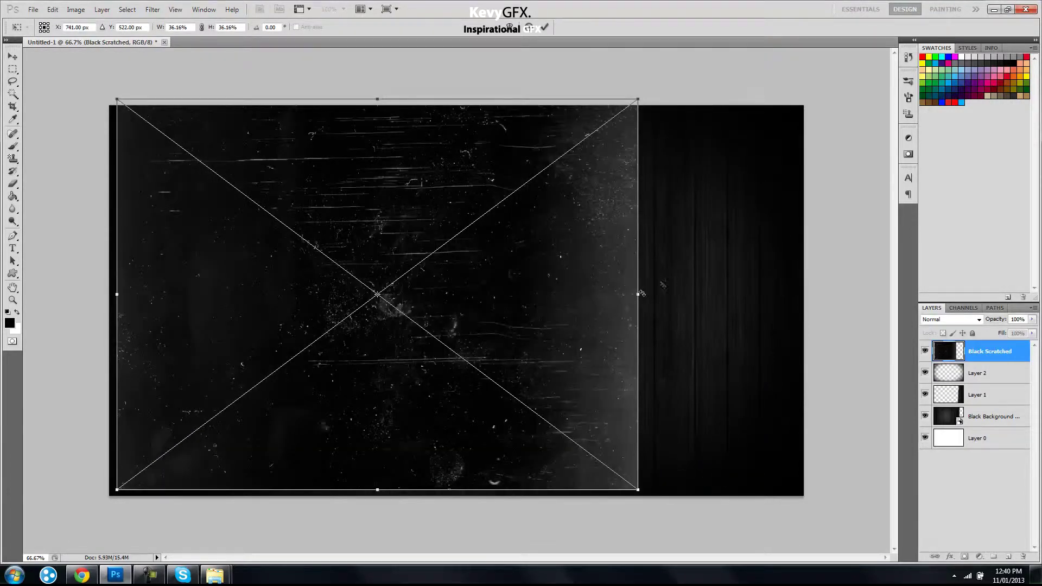
- Stretch the Black Scratched texture to 47.91% width, align it over the canvas and apply the placement
drag(624, 329, 627, 336)
drag(641, 300, 808, 301)
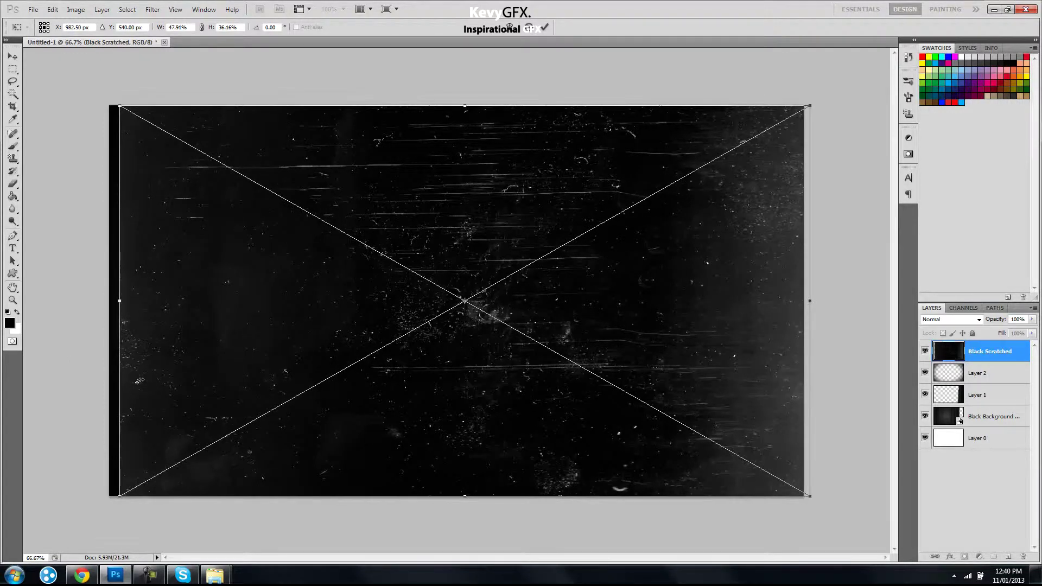
drag(143, 383, 148, 383)
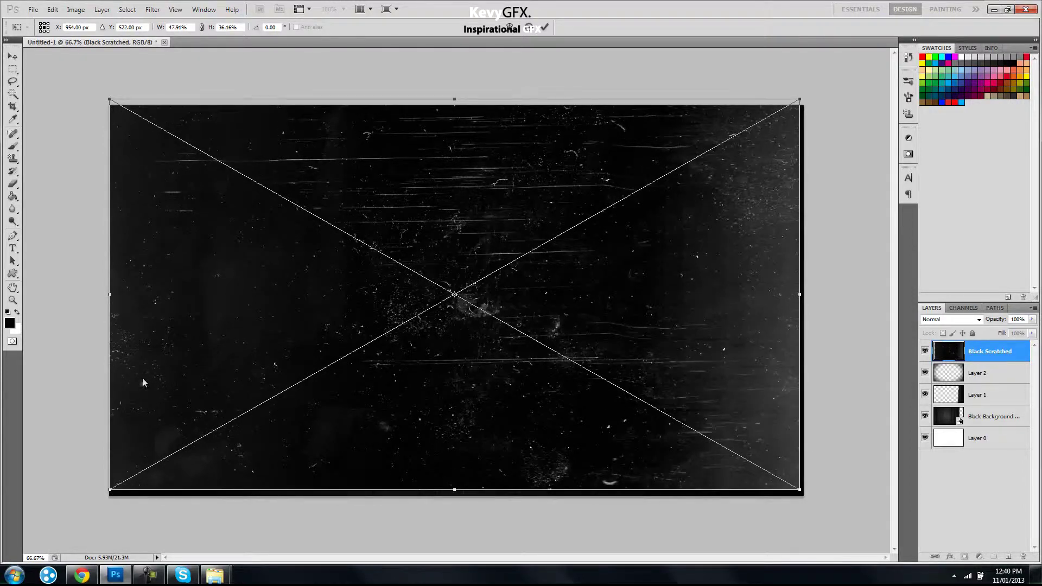
key(ctrl+z)
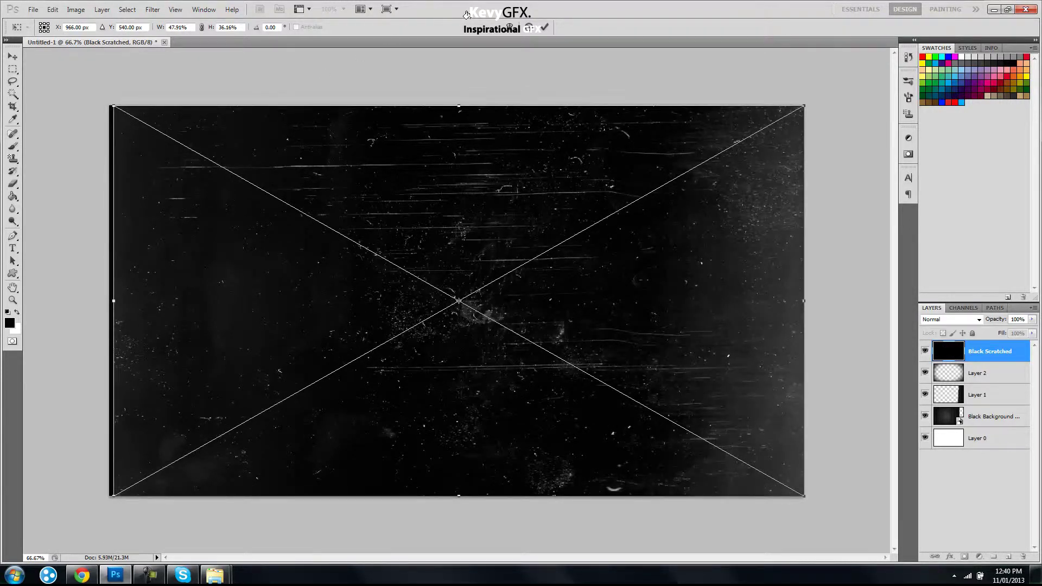
key(Return)
- Move the Black Scratched layer directly below Layer 2 and set its blend mode to Overlay
drag(987, 386, 988, 384)
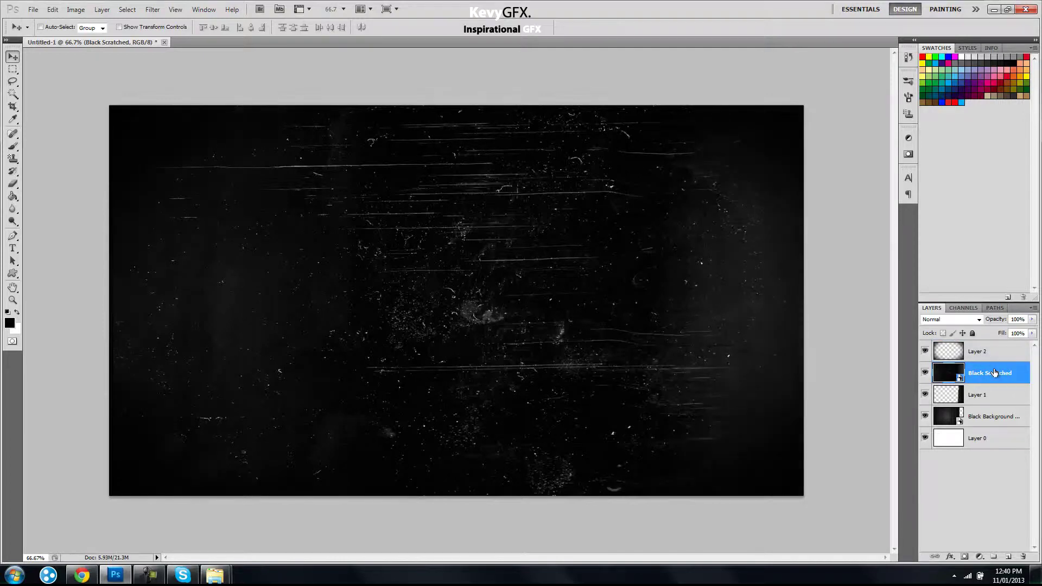
click(980, 321)
click(956, 175)
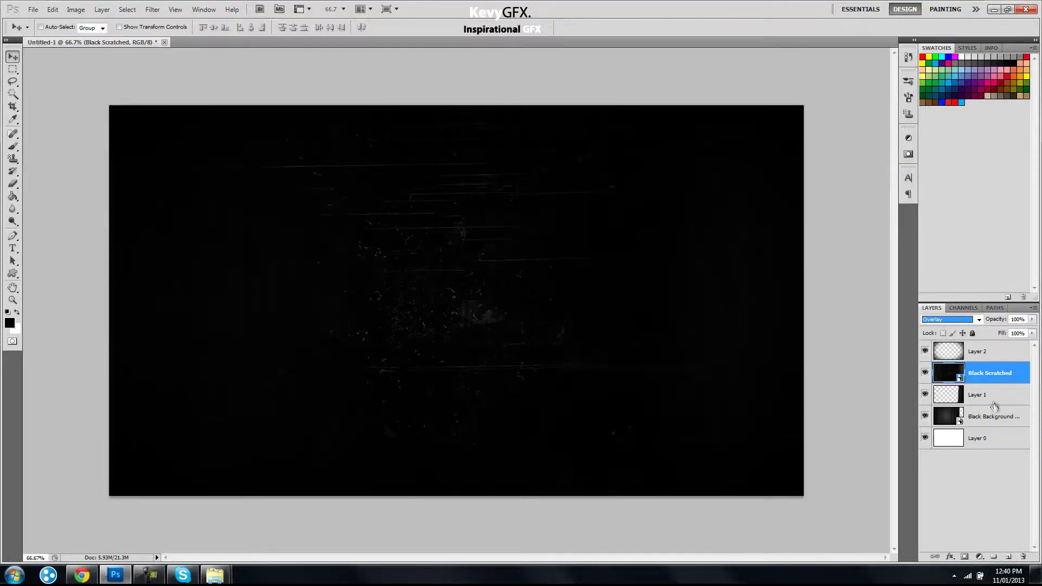
- Try the Black Scratched layer beneath the wood background, return it above Layer 1 and set its blend mode to Lighten
drag(995, 408, 995, 427)
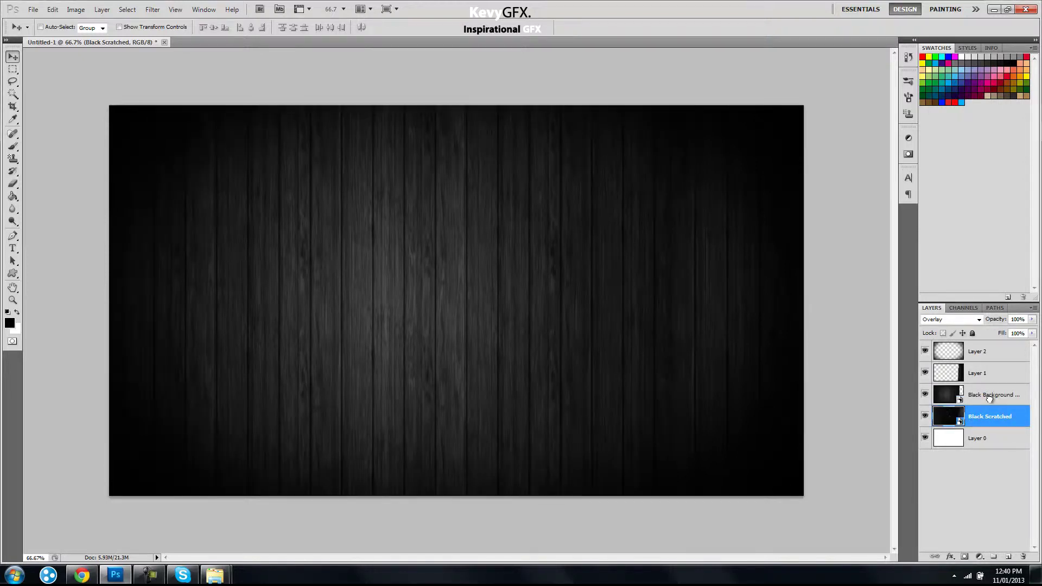
drag(980, 417, 991, 374)
click(972, 319)
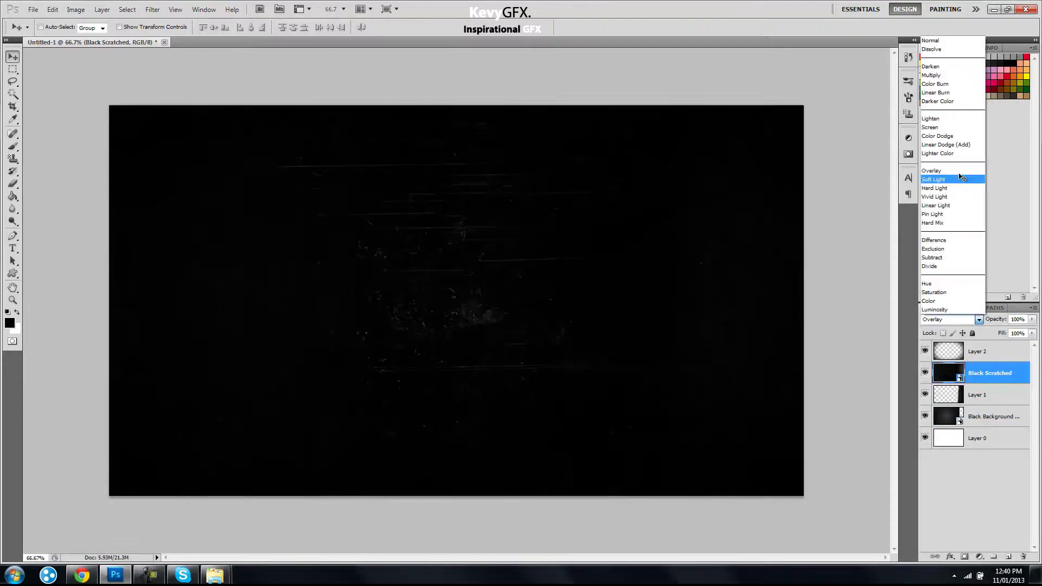
click(966, 120)
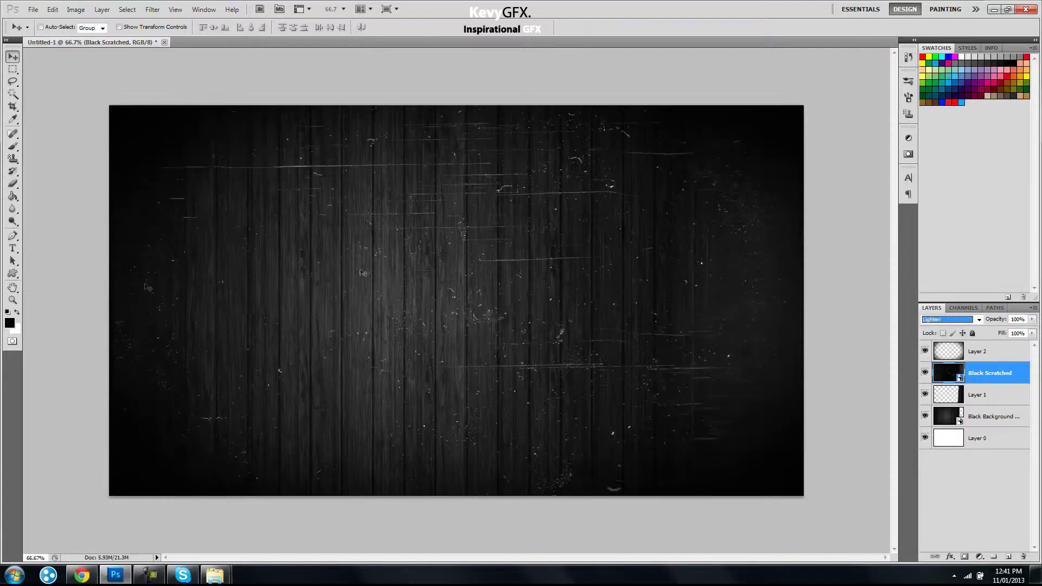
- Move the Black Scratched layer below the wood background layer and set its blend mode to Normal
click(984, 420)
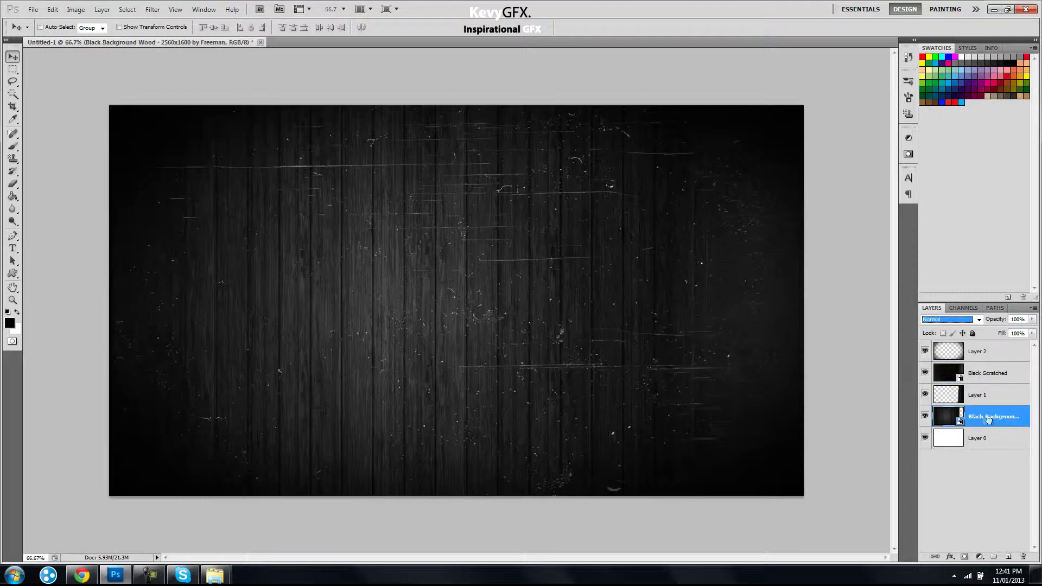
drag(987, 374, 981, 425)
click(980, 319)
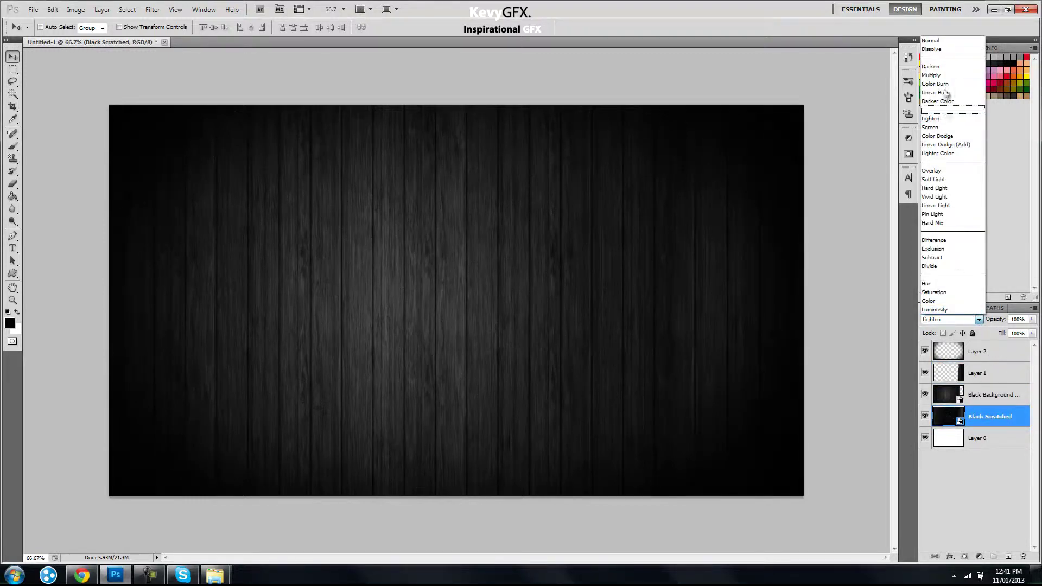
click(944, 41)
- Try the Overlay blend mode on the wood background layer and return it to Normal
click(972, 392)
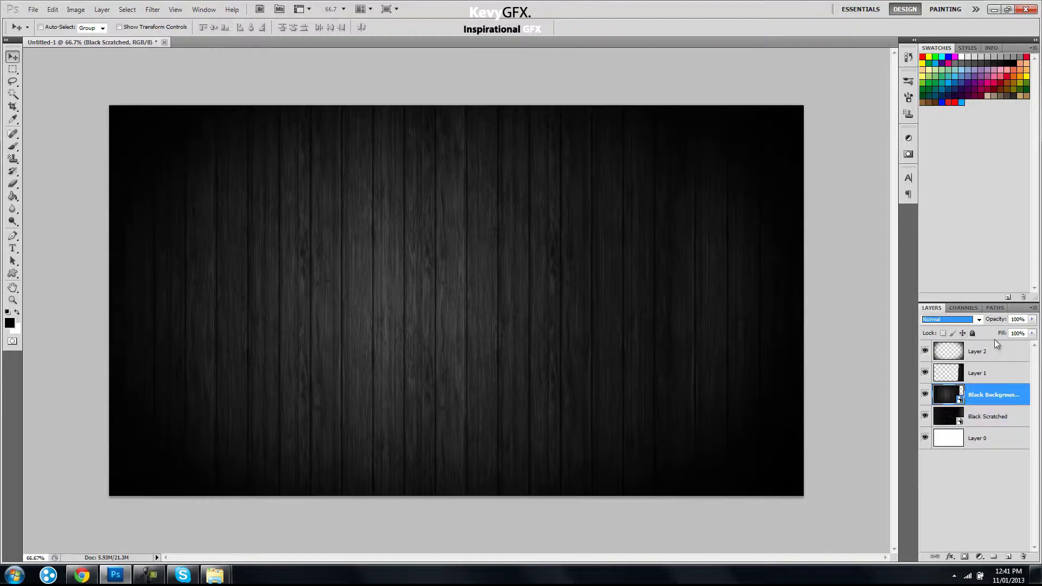
click(981, 322)
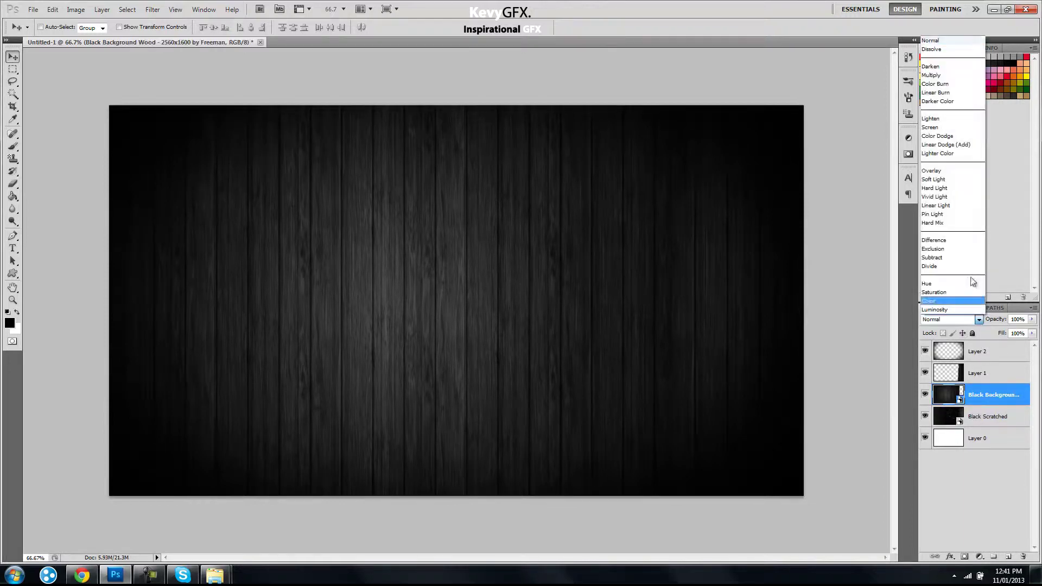
click(960, 171)
click(953, 320)
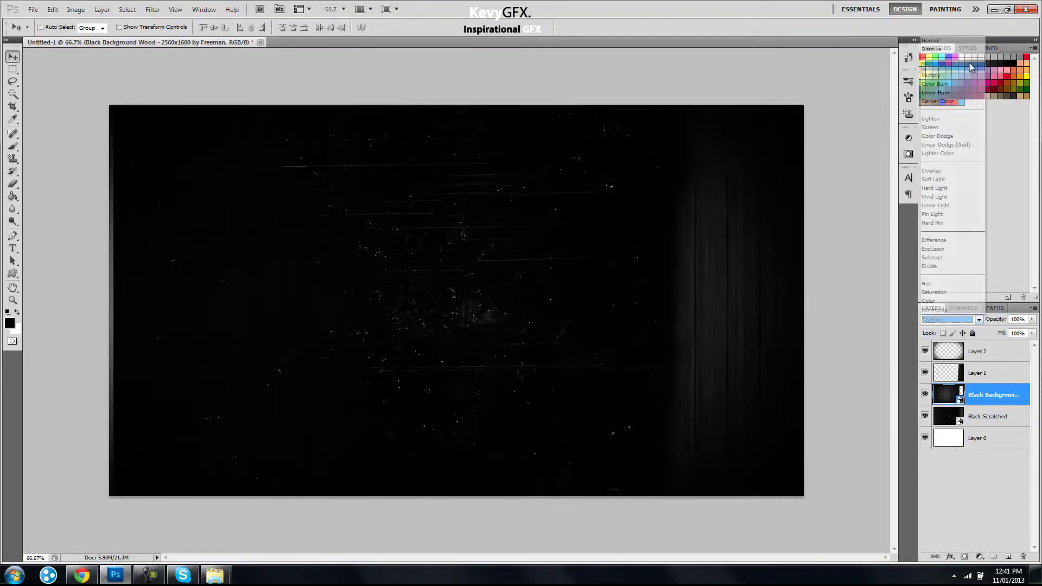
key(Up)
key(Up)
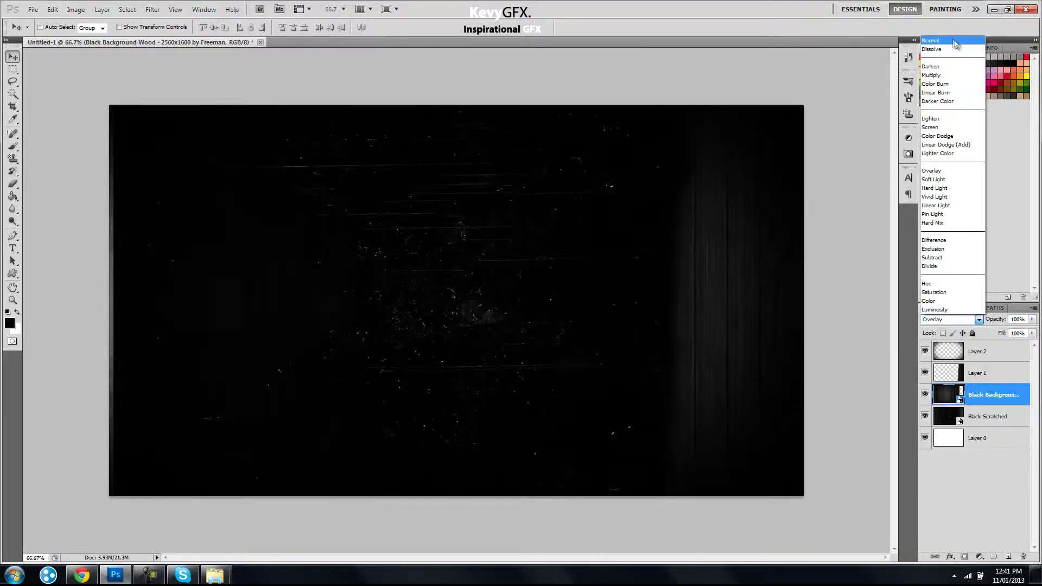
key(Return)
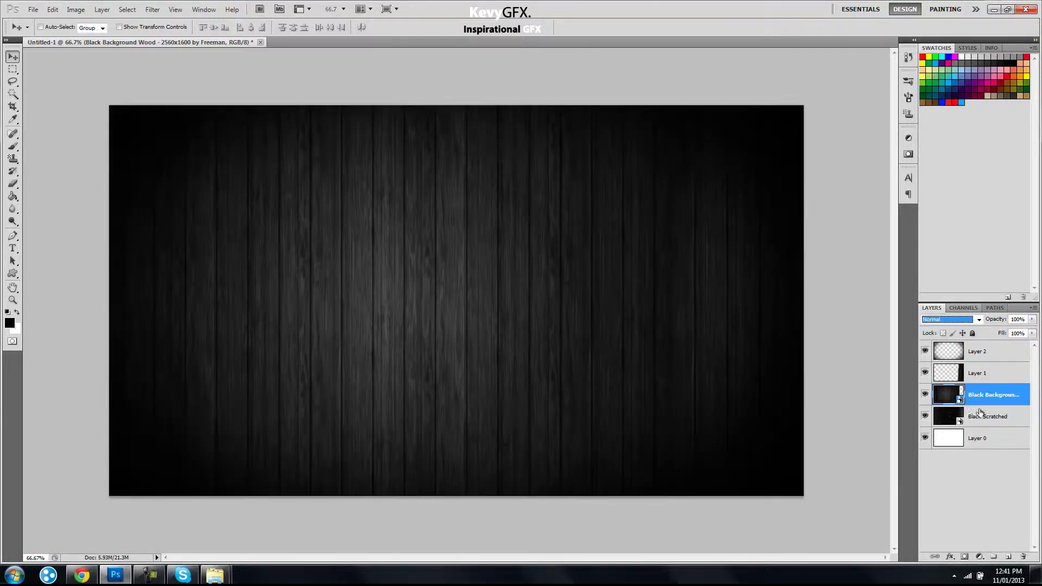
- Move the Black Scratched layer back between Layer 2 and Layer 1 and set its blend mode to Lighten
click(980, 402)
drag(984, 413, 1002, 369)
click(979, 319)
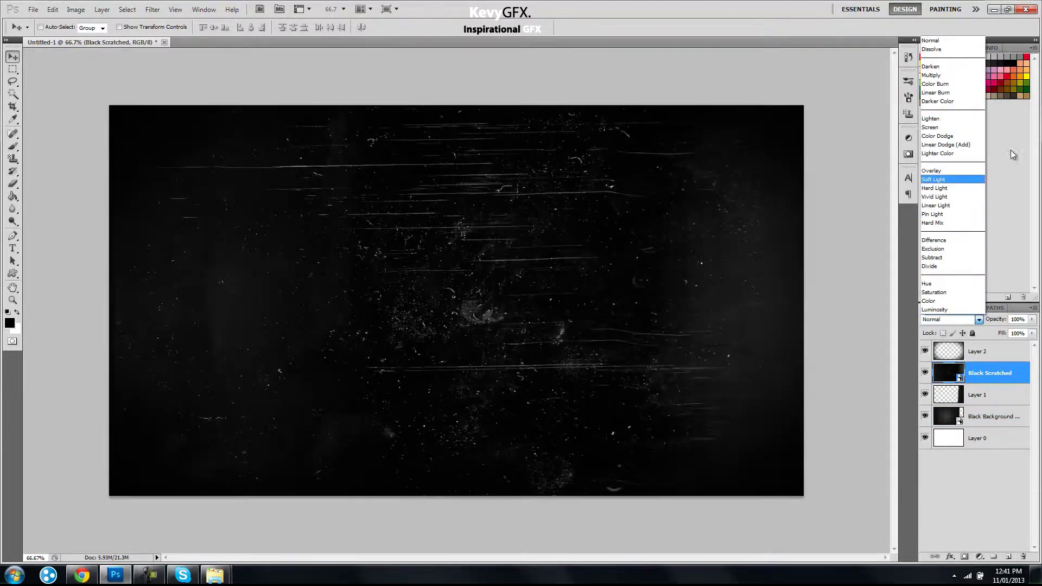
click(950, 118)
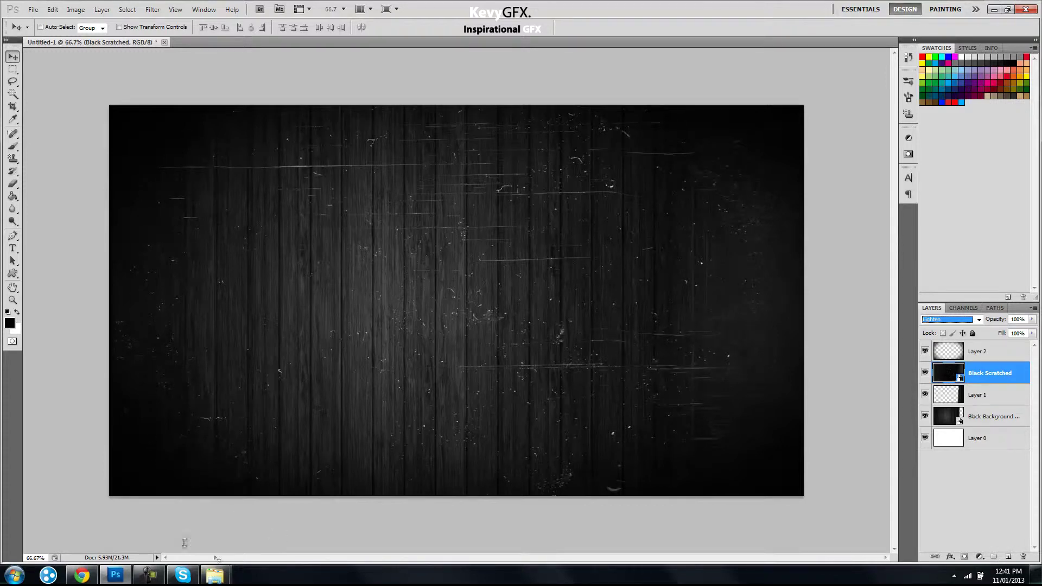
- Place the bubbles texture image from the Textures folder over the canvas, above the Black Scratched layer
click(215, 575)
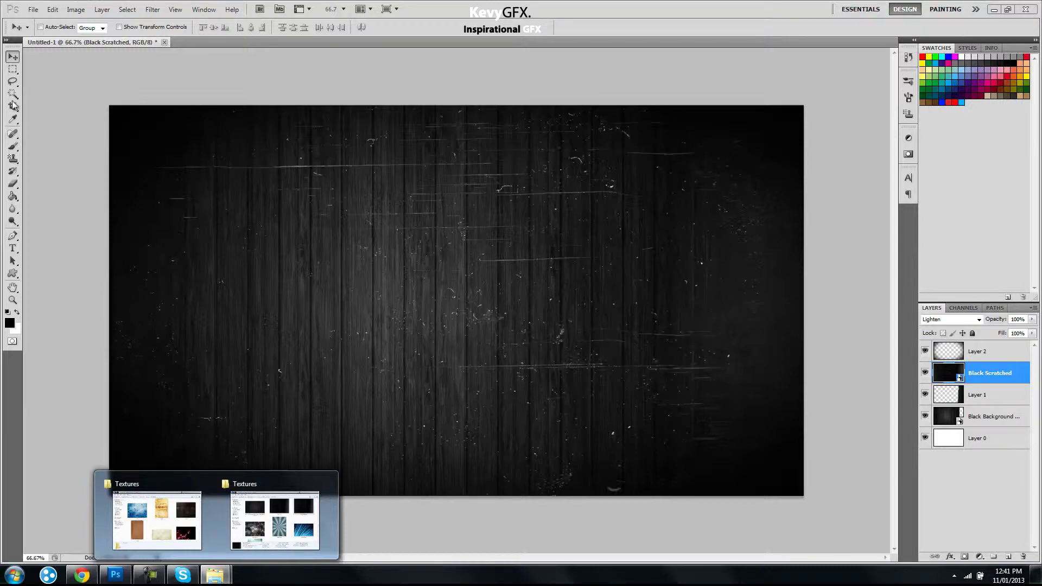
click(275, 520)
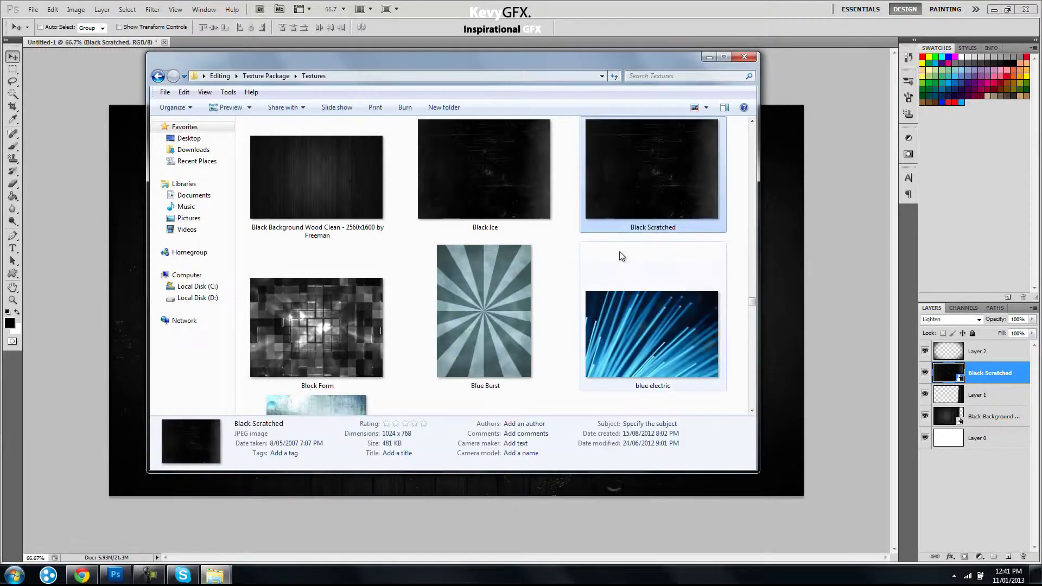
scroll(617, 234, down, 3)
scroll(616, 229, down, 3)
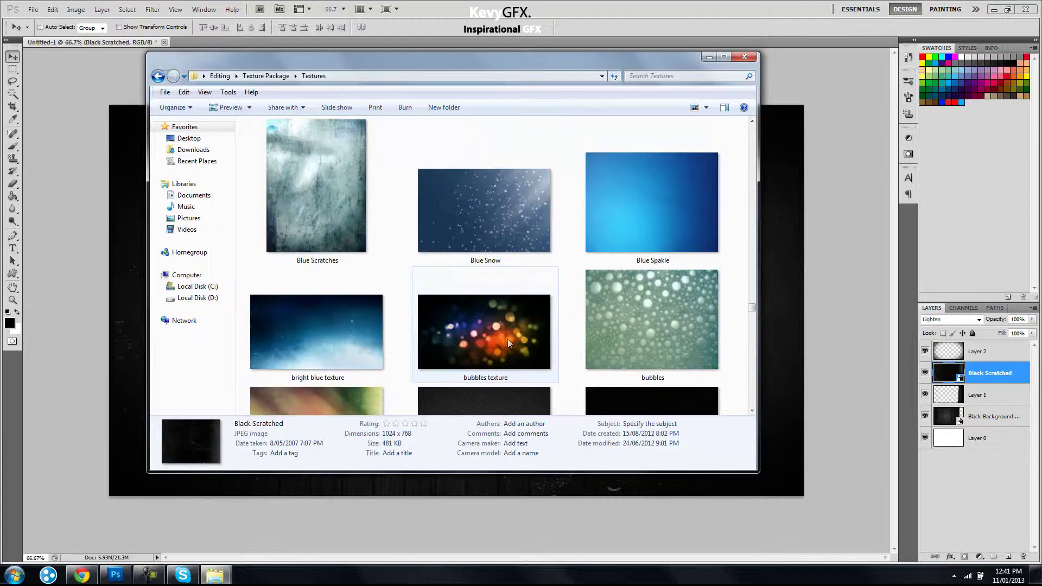
click(500, 325)
drag(500, 325, 639, 330)
key(Return)
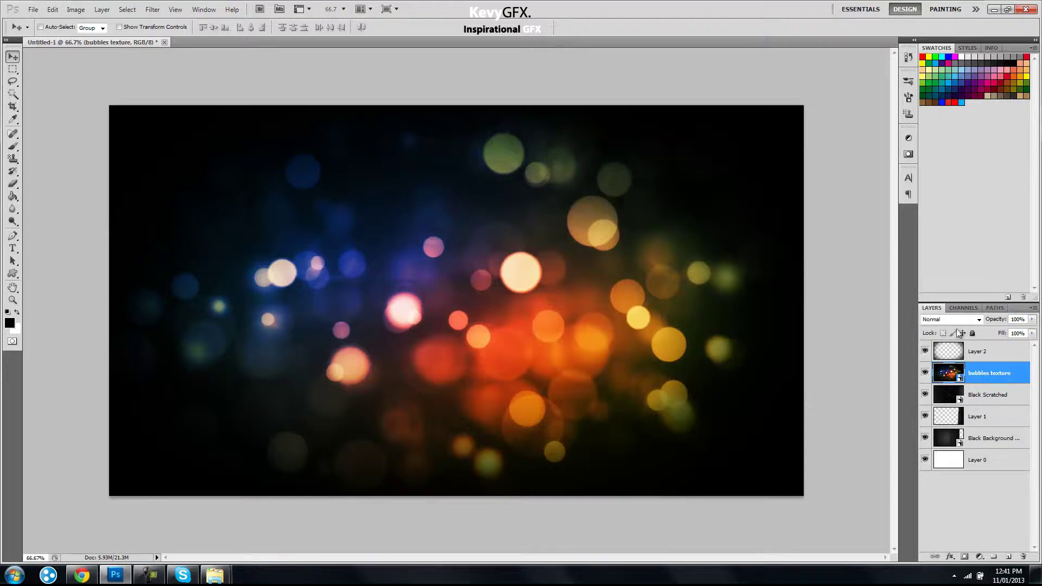
- Try several blend modes on the bubbles texture layer, settle on Overlay and nudge the texture slightly down and right
click(953, 320)
click(947, 112)
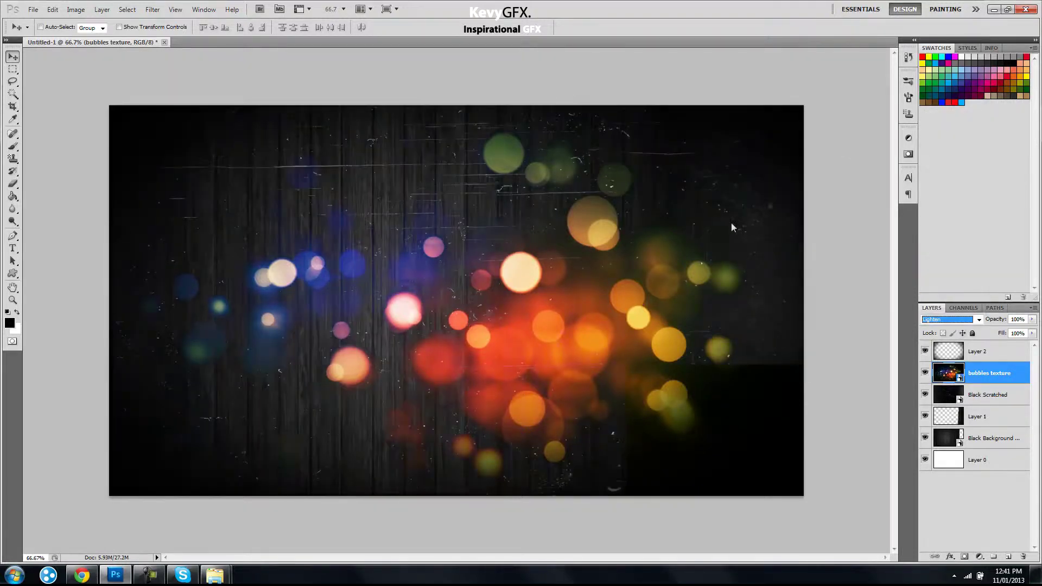
key(Up)
key(Down)
key(Up)
key(Down)
key(Down)
key(Down)
key(Down)
key(Down)
key(Down)
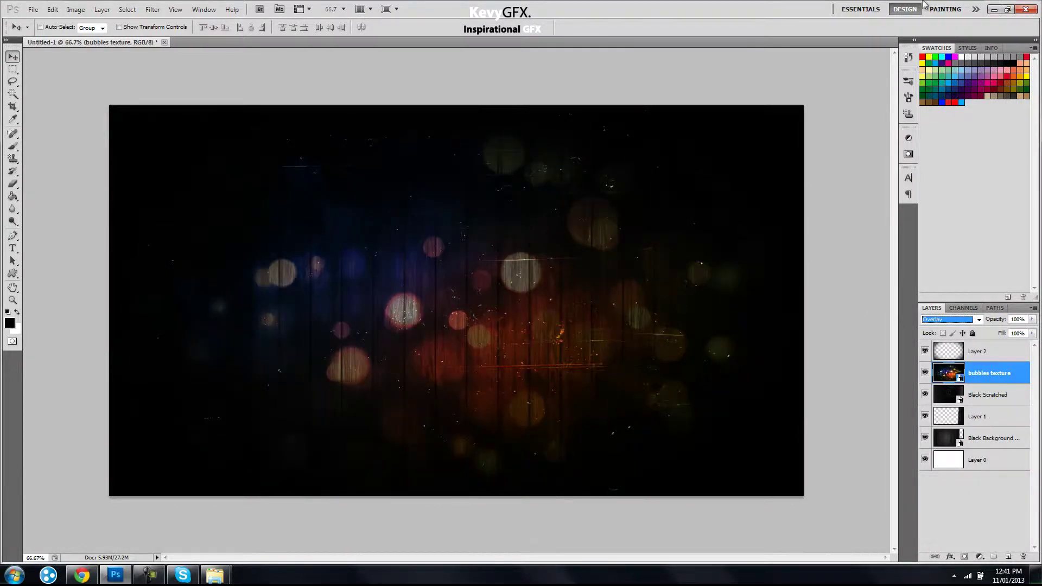
drag(653, 344, 656, 349)
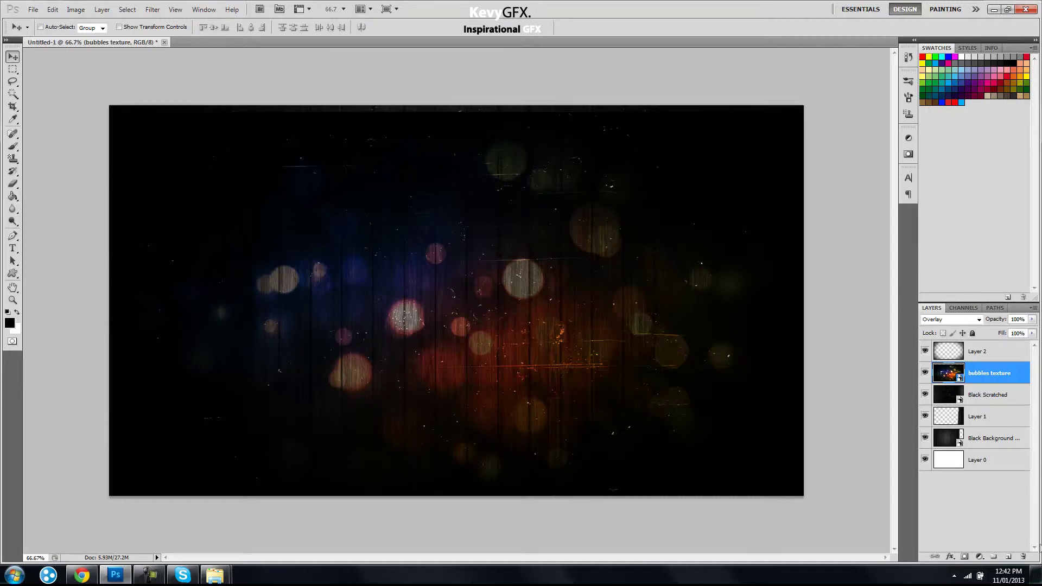
- Add a new layer above the bubbles texture and enter the text "KevyGfx" in a wide text box across the canvas middle
click(1010, 557)
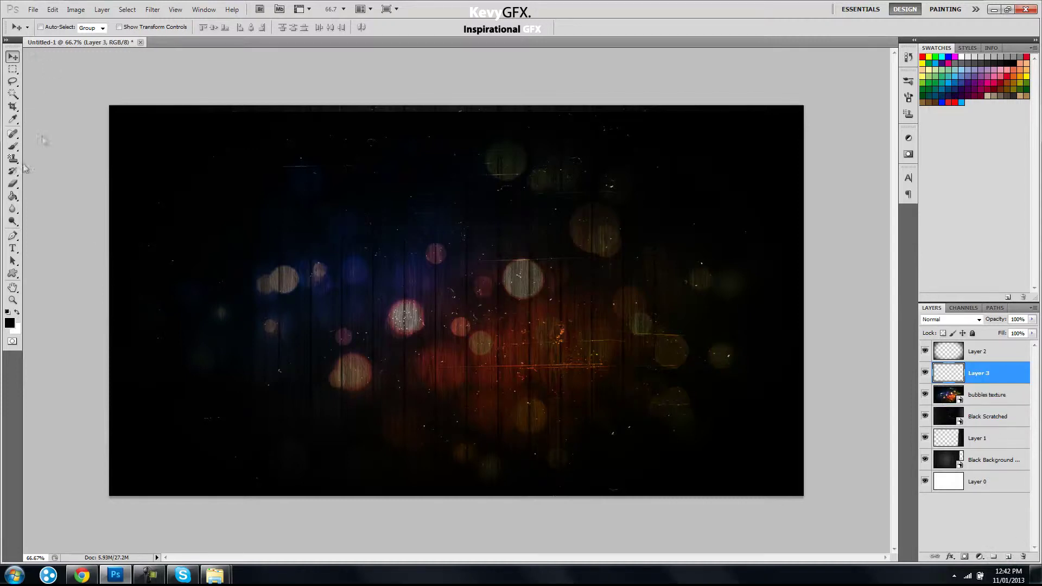
click(12, 250)
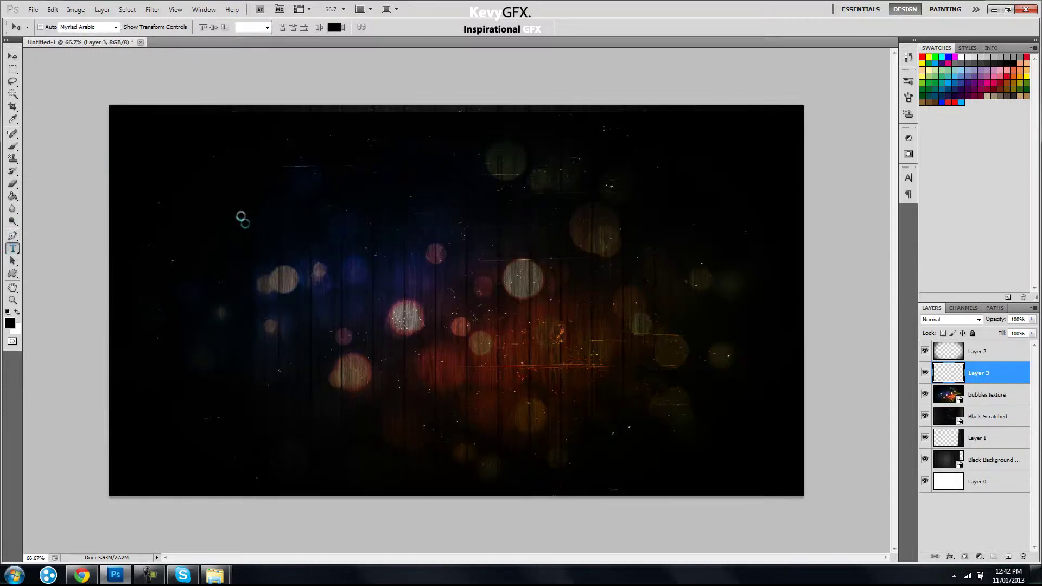
drag(581, 303, 700, 370)
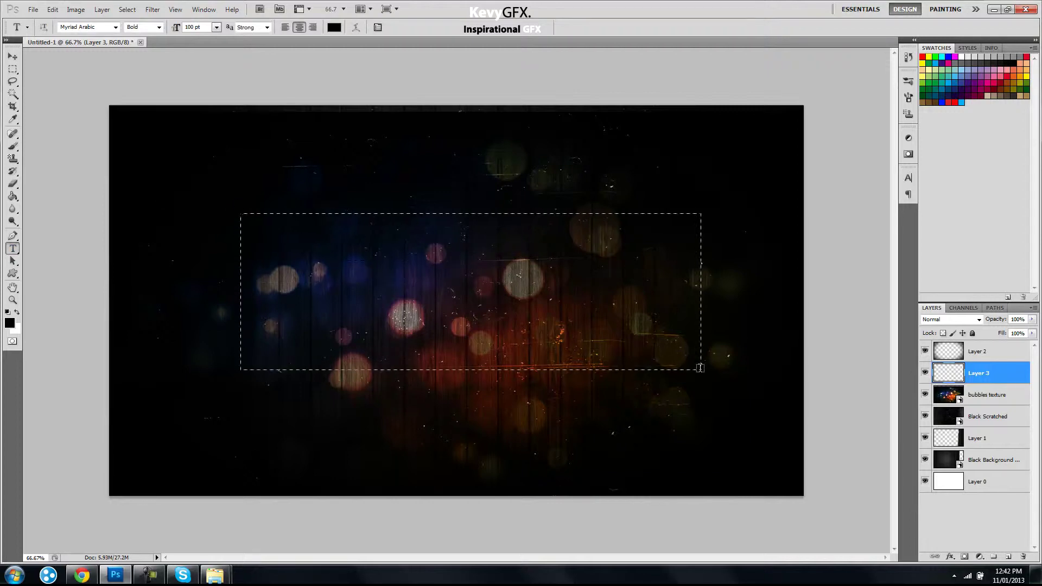
text(KevyGfx)
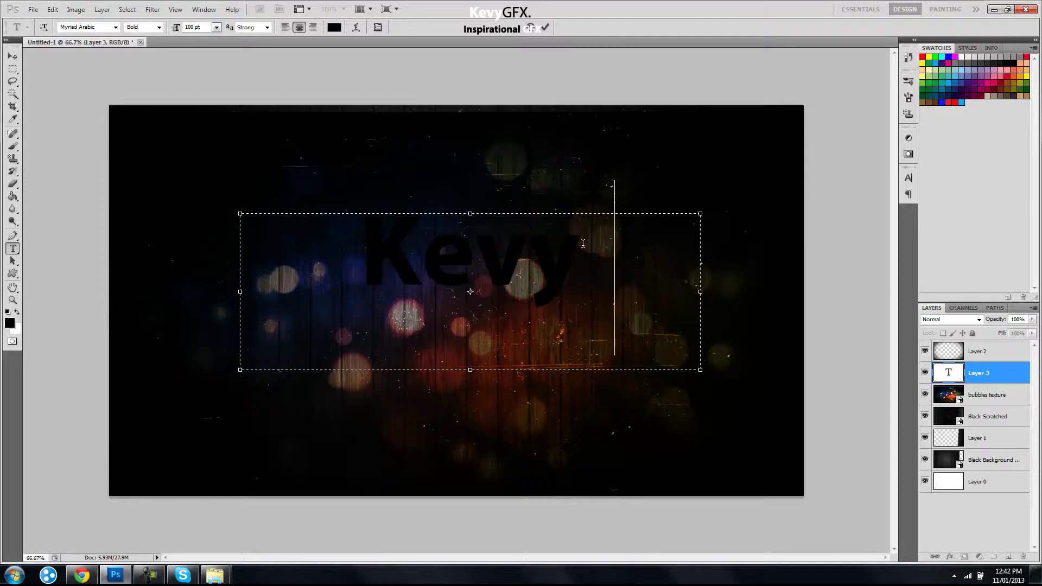
- Change the color of the whole KevyGfx text to white
key(ctrl+a)
click(334, 28)
drag(811, 356, 707, 227)
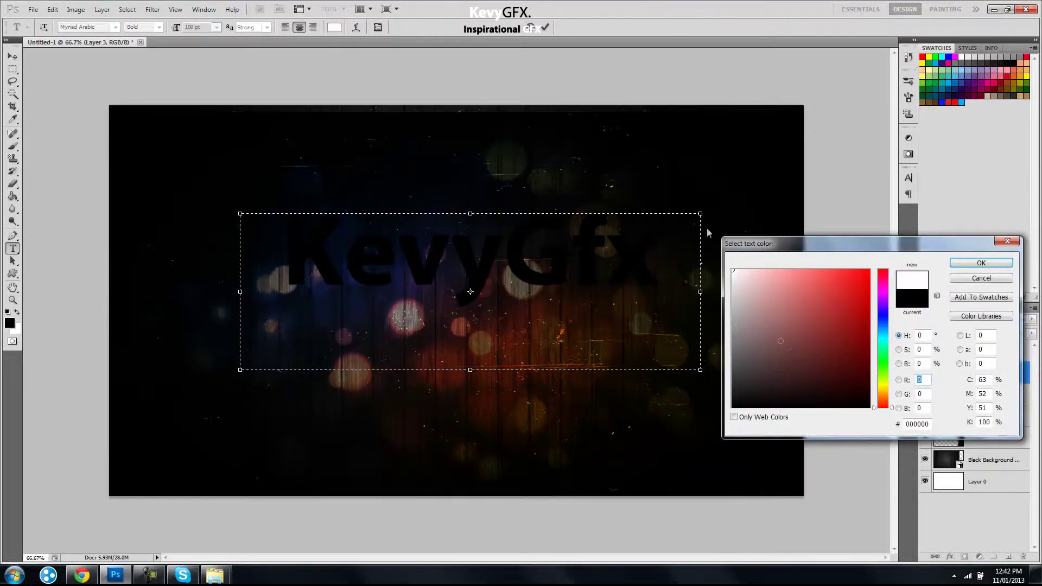
click(1002, 263)
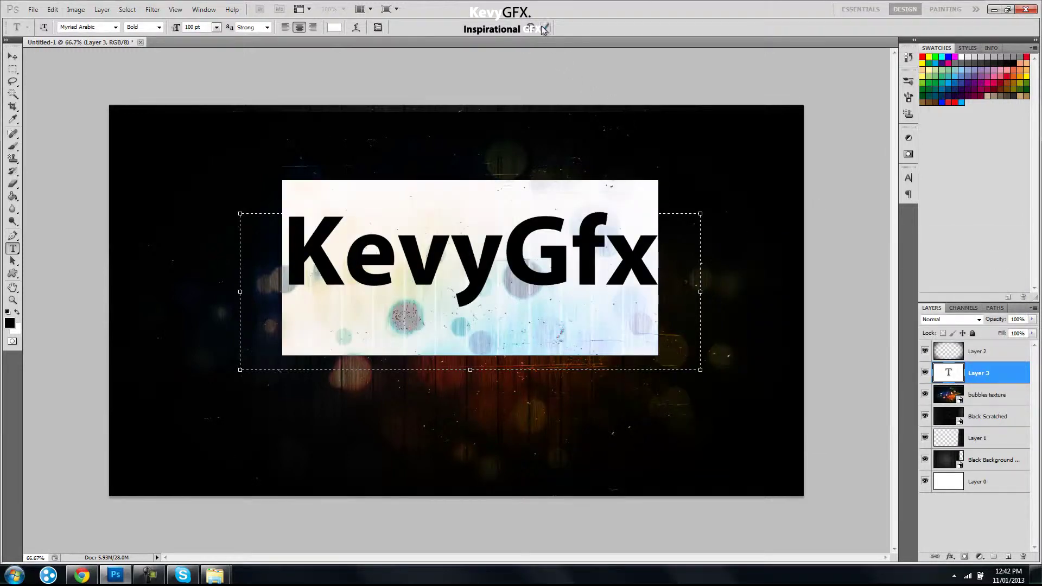
- Commit the KevyGfx text and move it down slightly so it sits across the middle of the canvas
click(544, 29)
click(14, 57)
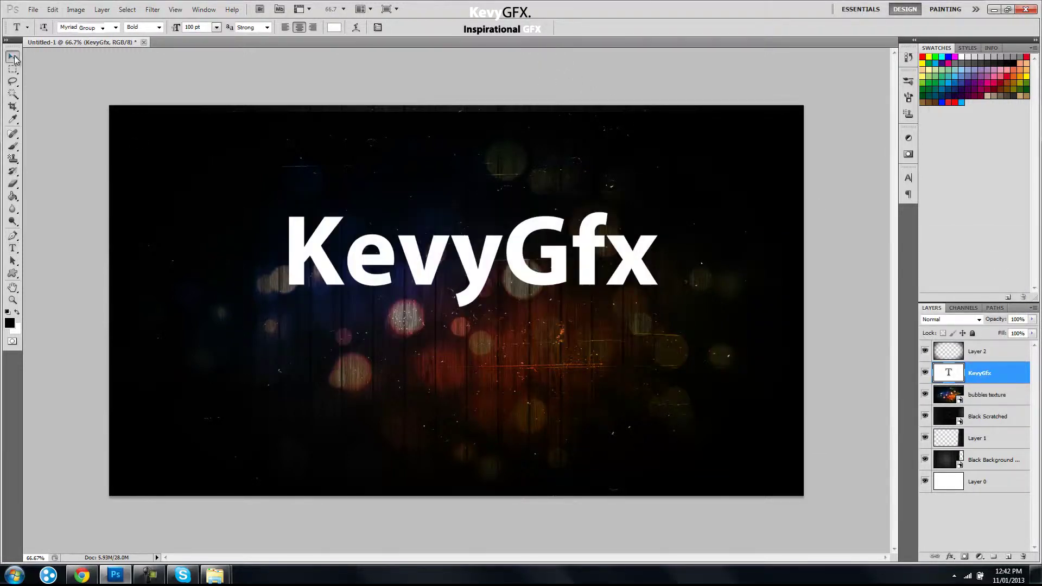
drag(430, 259, 418, 296)
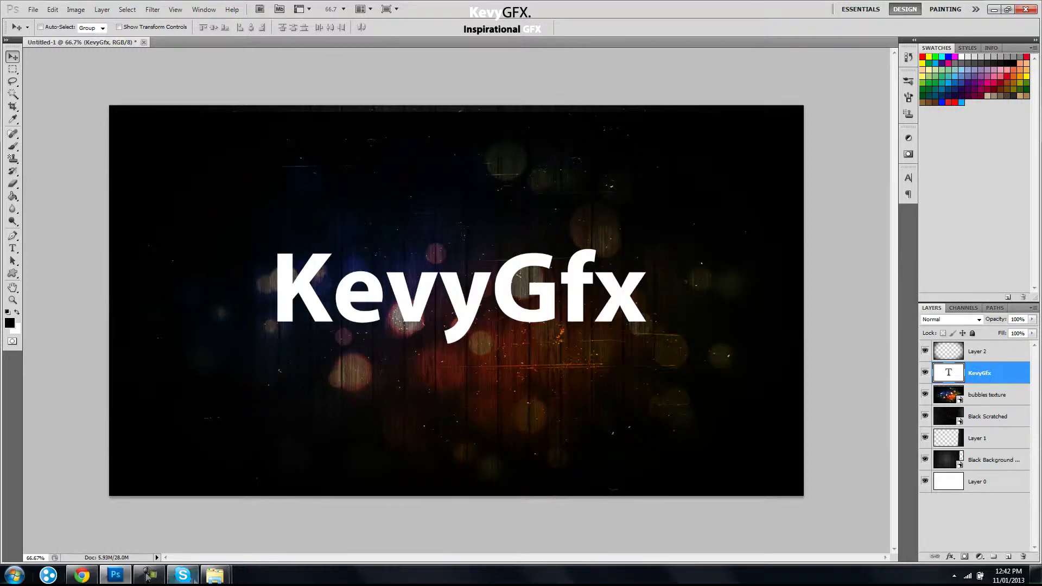
- Switch to the file explorer, close one of the two Textures windows and open the Optical Flares folder inside Editing PAck D
mouse_move(215, 574)
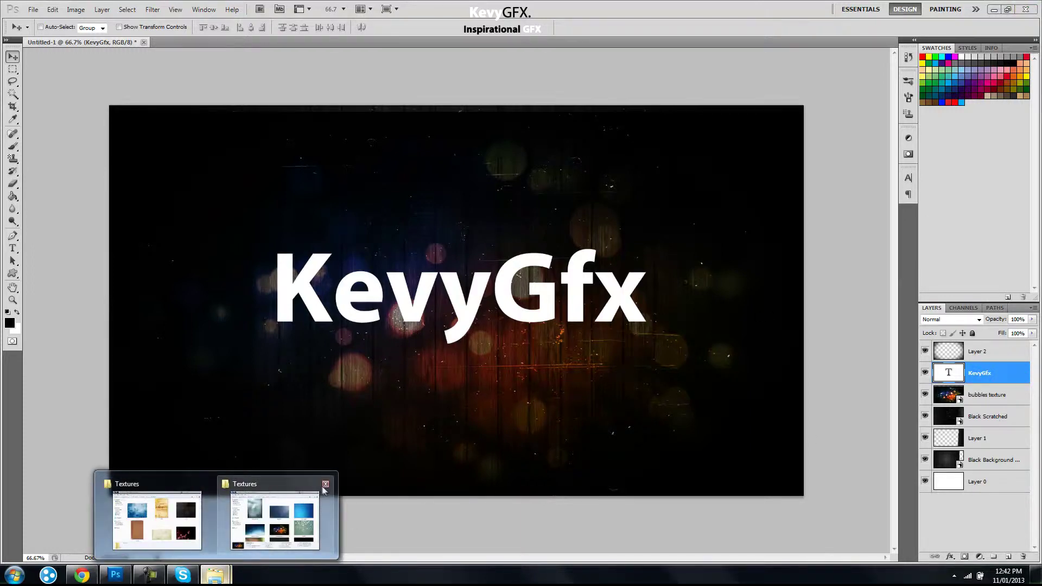
click(325, 484)
click(251, 493)
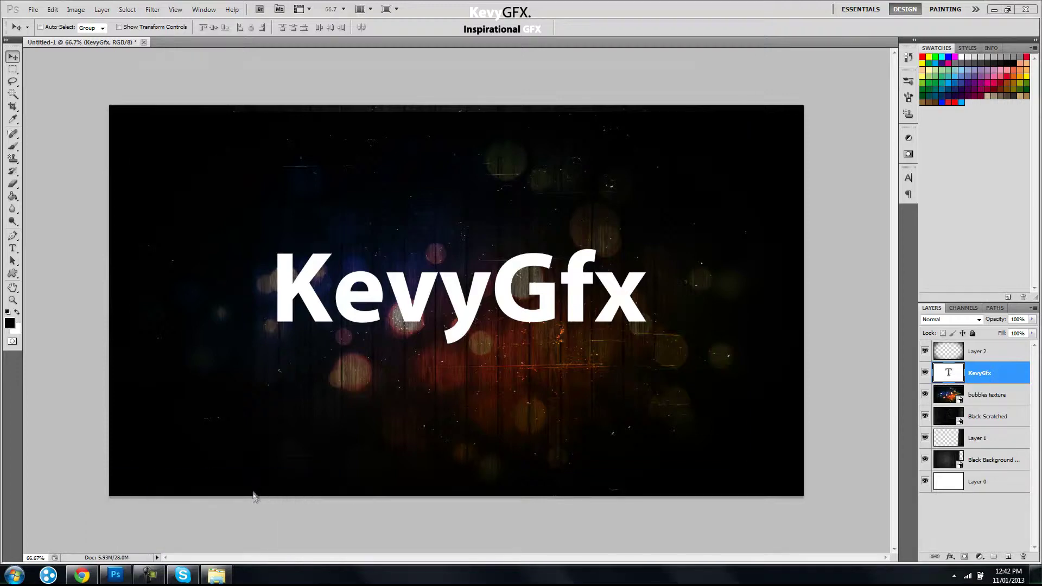
click(206, 64)
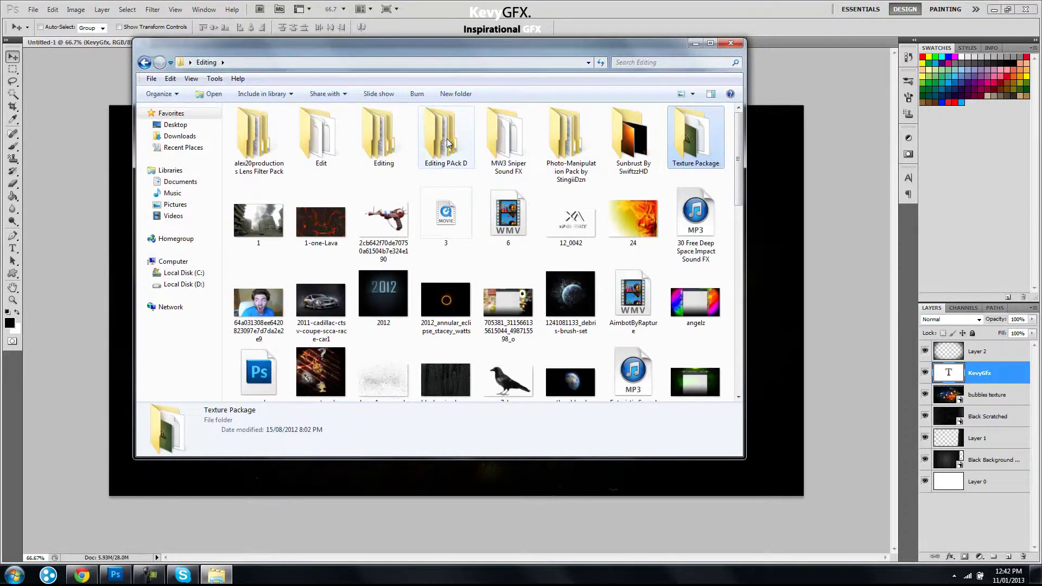
click(463, 136)
double_click(462, 137)
click(372, 159)
click(373, 170)
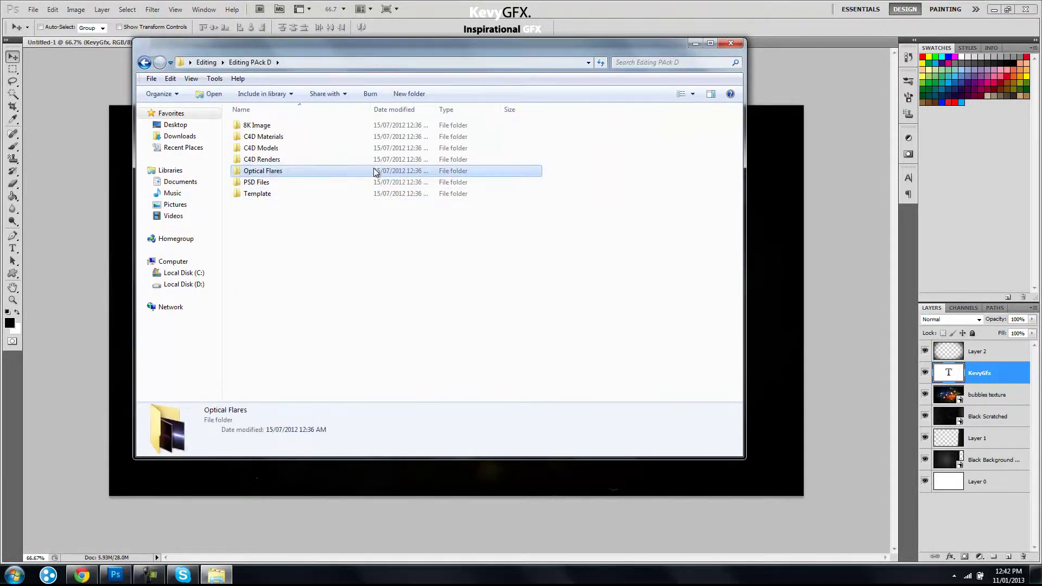
double_click(373, 171)
- Place the "Modern Digital By CodeDraco" flare image on the canvas, shifted to the right, and put its layer below the KevyGfx text
scroll(542, 195, down, 5)
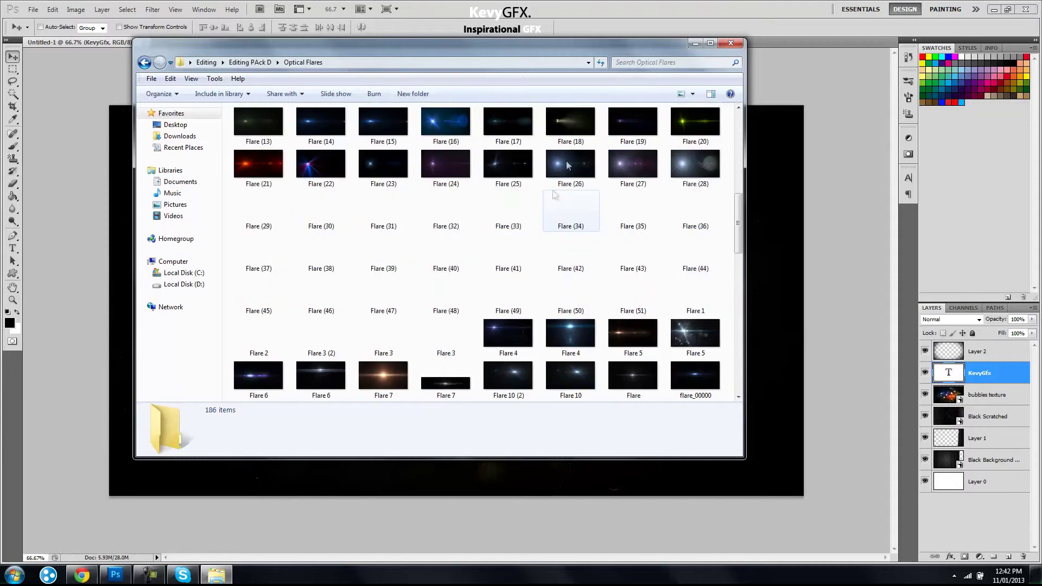
scroll(555, 194, down, 5)
scroll(347, 317, down, 5)
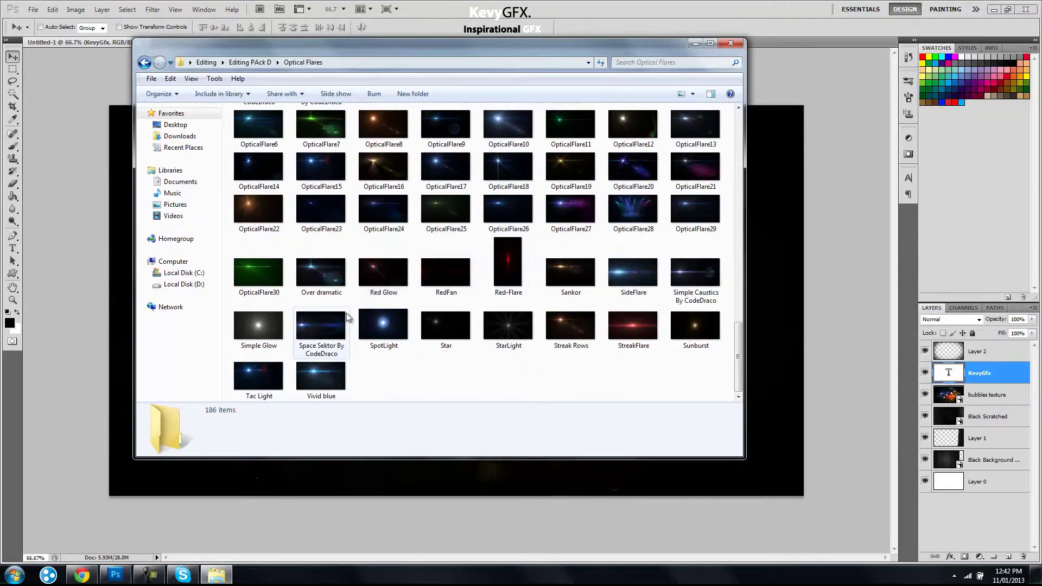
scroll(508, 173, up, 3)
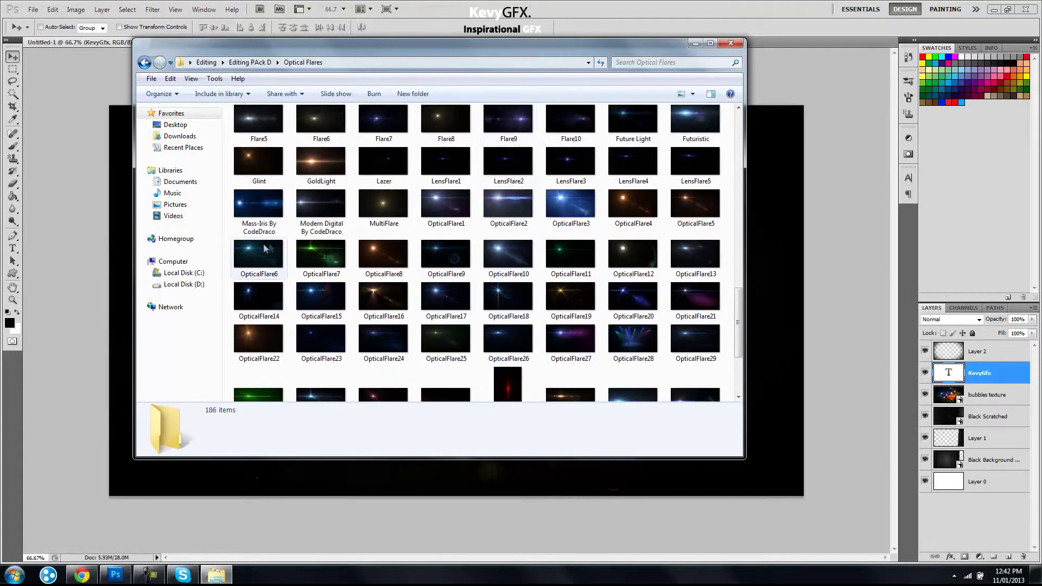
click(321, 205)
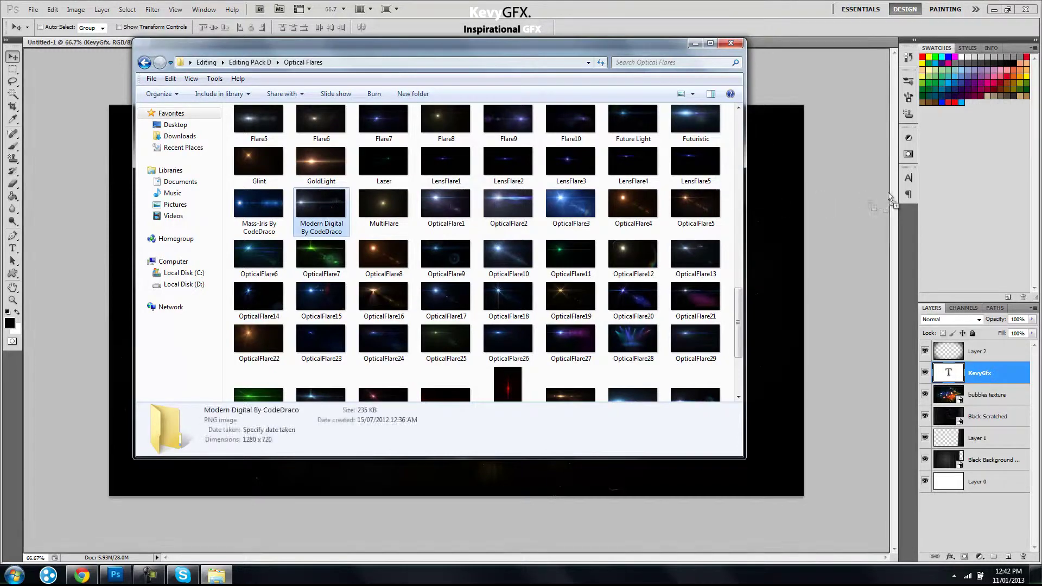
click(796, 209)
drag(707, 267, 885, 259)
click(544, 27)
drag(998, 374, 1003, 405)
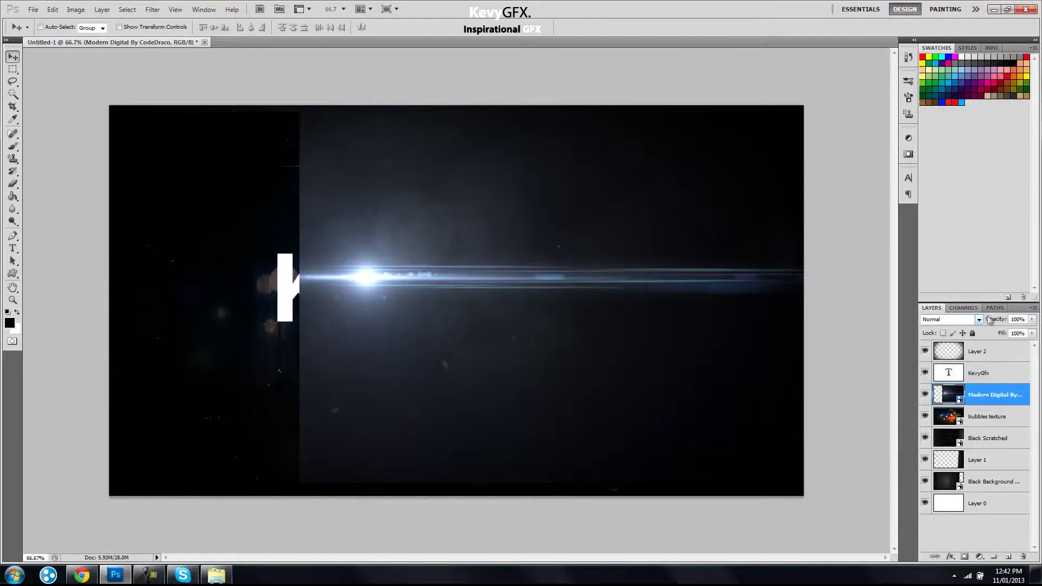
- Set the flare layer's blend mode to Lighten and move the flare down and right behind the text
click(958, 320)
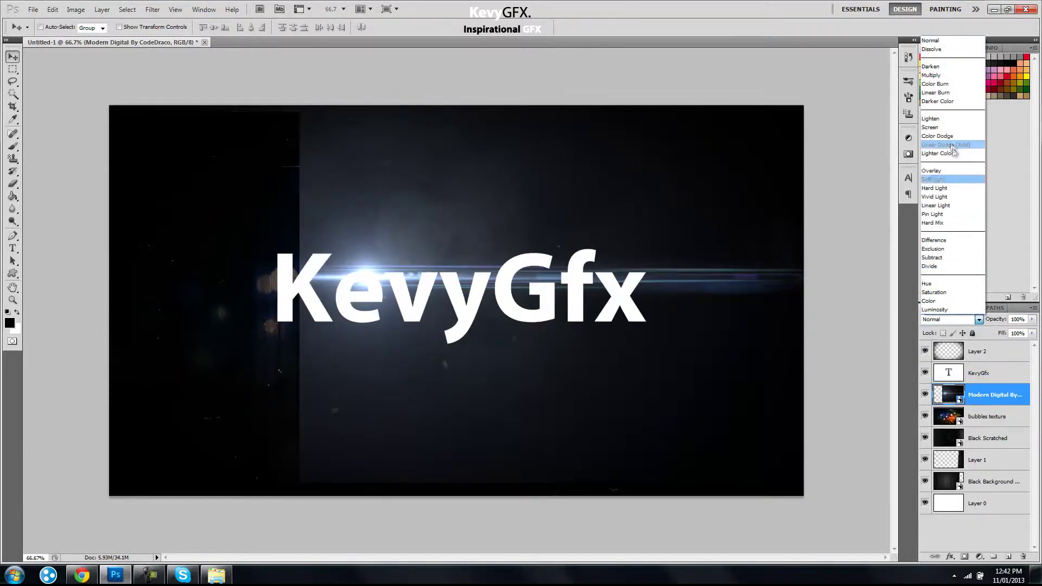
click(945, 115)
drag(705, 228, 755, 300)
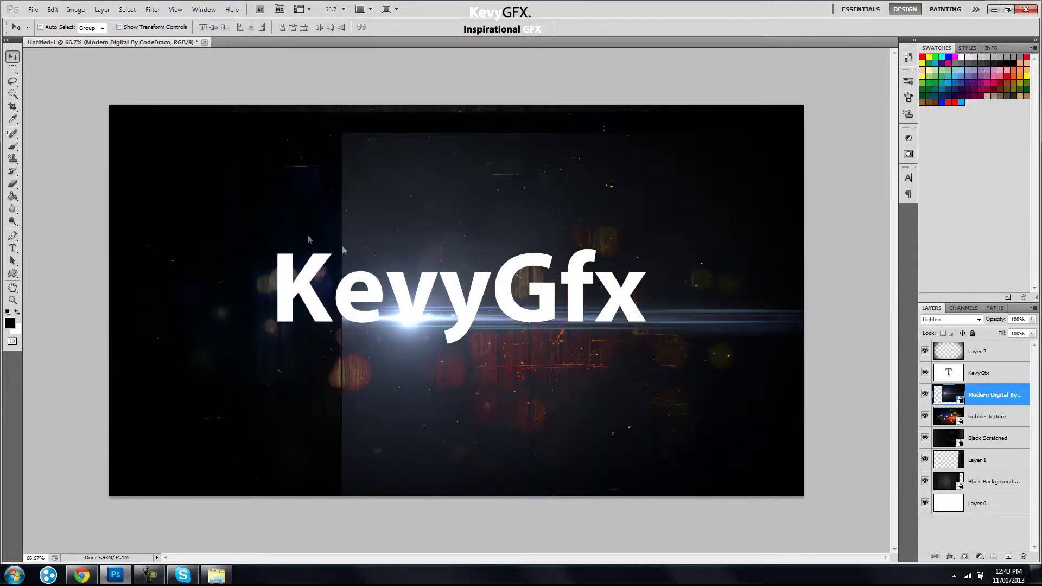
- Rasterize the flare layer and erase its hard edges and background haze around the light streak with a 168 px eraser
click(13, 183)
click(375, 183)
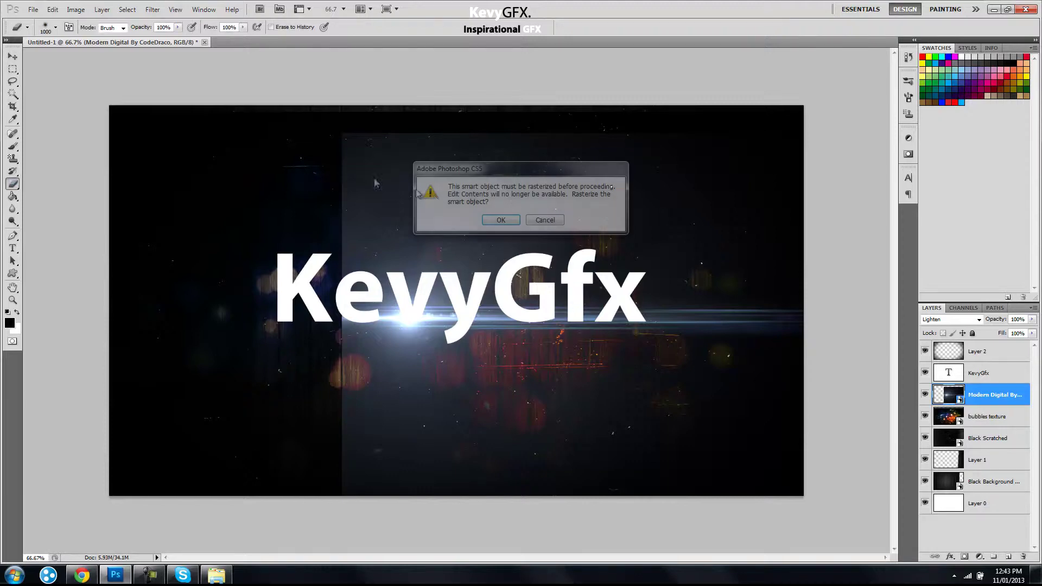
click(495, 222)
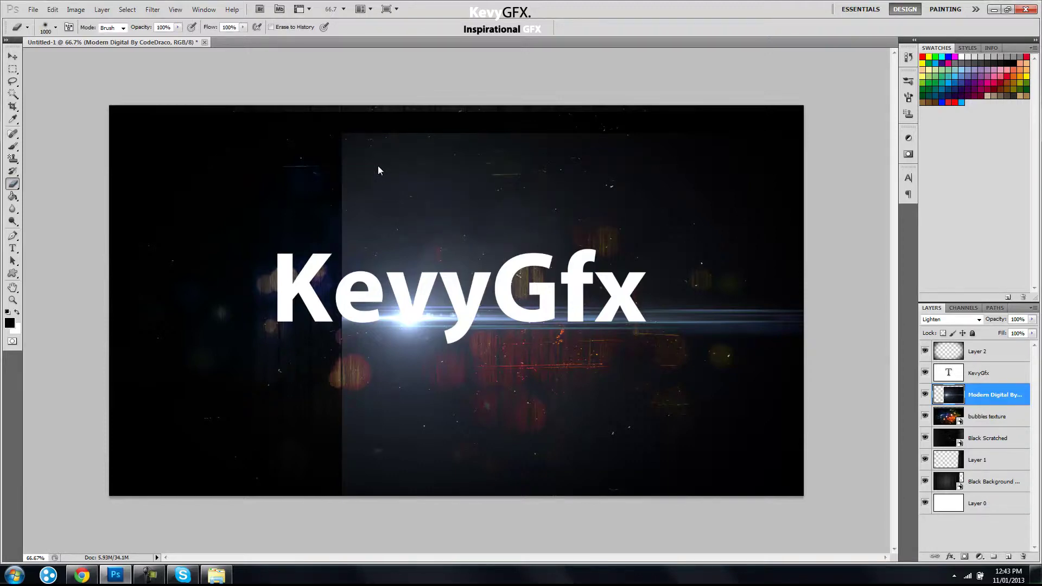
click(56, 27)
drag(65, 52, 32, 52)
click(348, 149)
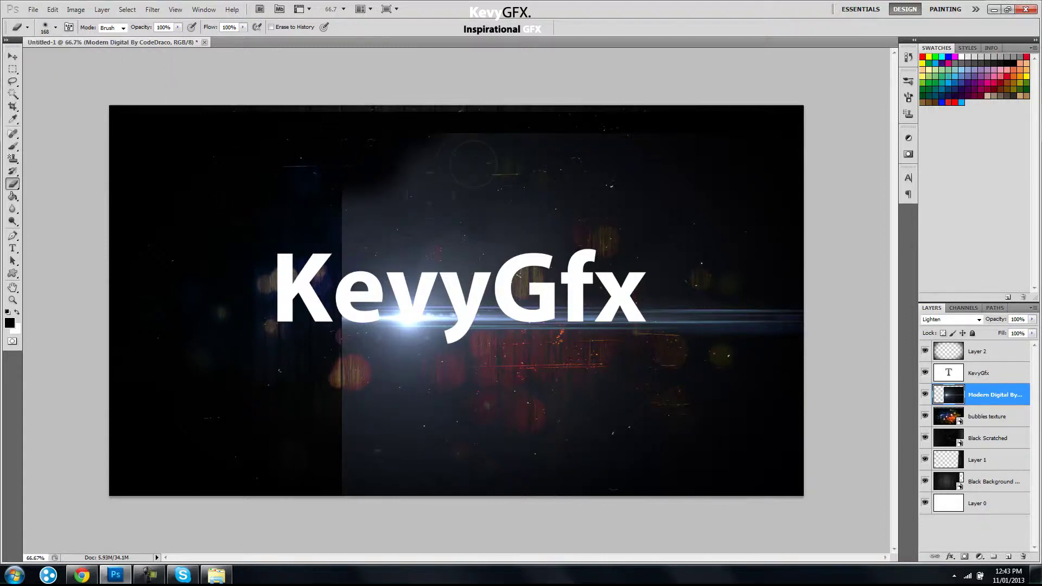
mouse_move(256, 199)
mouse_down()
mouse_move(478, 212)
mouse_move(406, 249)
mouse_move(348, 256)
mouse_move(756, 240)
mouse_move(722, 133)
mouse_move(411, 151)
mouse_move(686, 135)
mouse_move(740, 210)
mouse_move(139, 344)
mouse_move(326, 313)
mouse_move(342, 348)
mouse_move(390, 396)
mouse_move(592, 460)
mouse_move(532, 492)
mouse_move(771, 456)
mouse_move(710, 421)
mouse_move(819, 439)
mouse_move(344, 386)
mouse_move(456, 356)
mouse_move(640, 375)
mouse_move(380, 359)
mouse_move(451, 342)
mouse_up()
mouse_move(586, 347)
mouse_down()
mouse_move(394, 361)
mouse_move(404, 324)
mouse_up()
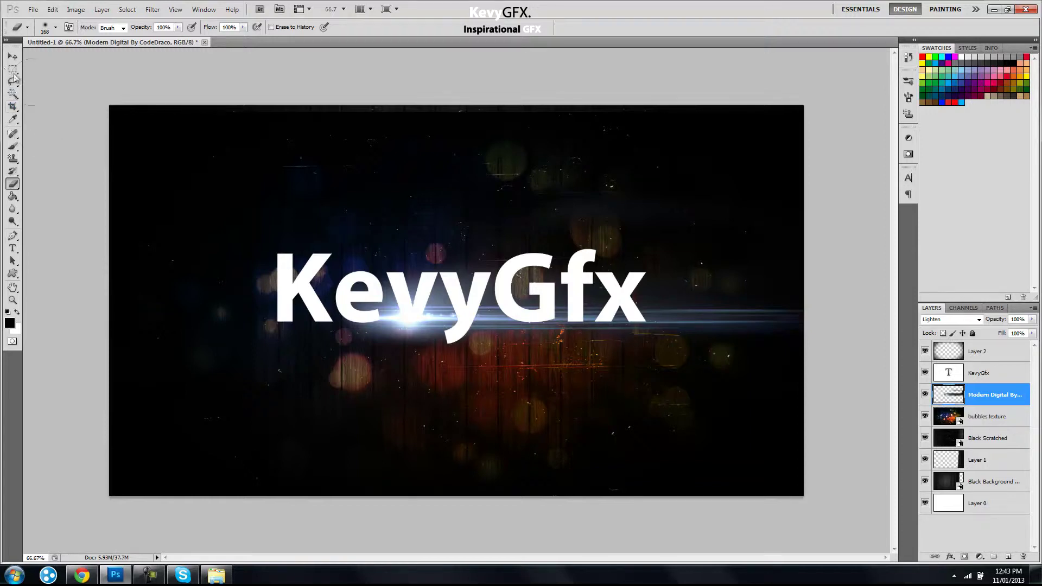
- Try the flare at several positions across the canvas and settle its bright spot behind the letter "e" of KevyGfx
click(12, 57)
drag(481, 342, 214, 359)
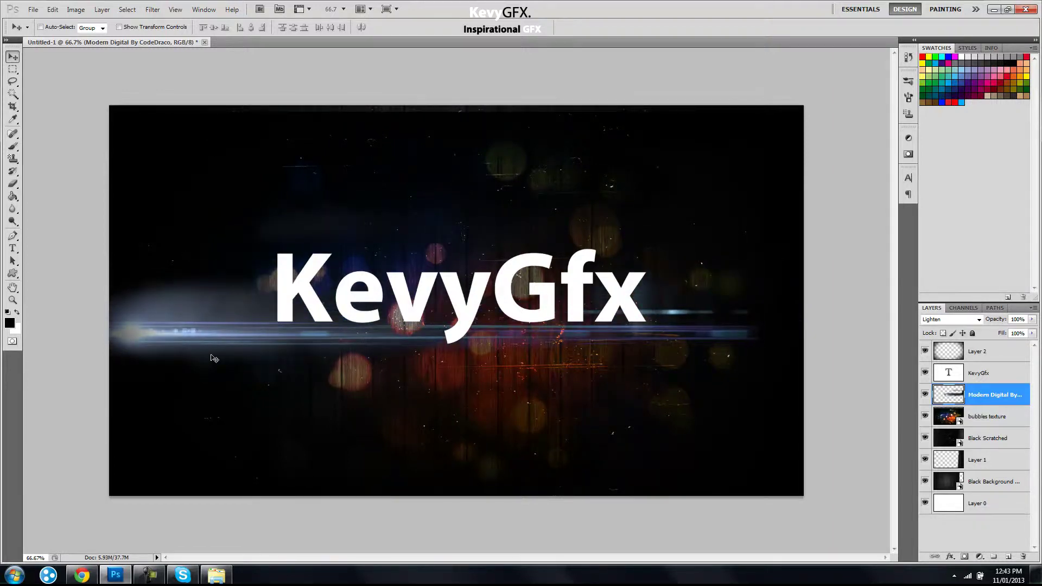
drag(498, 372, 651, 342)
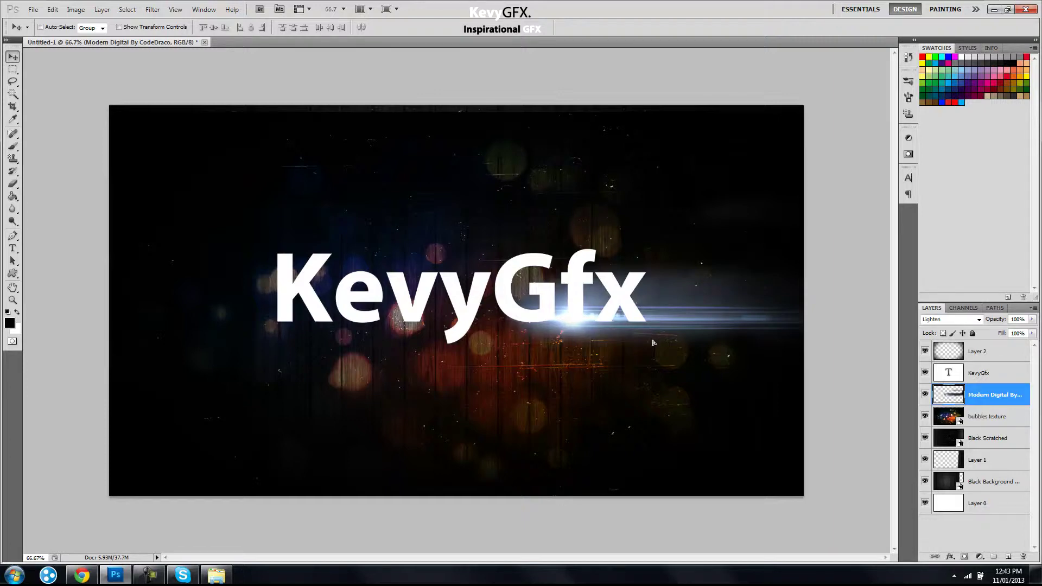
mouse_move(666, 344)
mouse_down()
mouse_move(404, 347)
mouse_move(456, 347)
mouse_up()
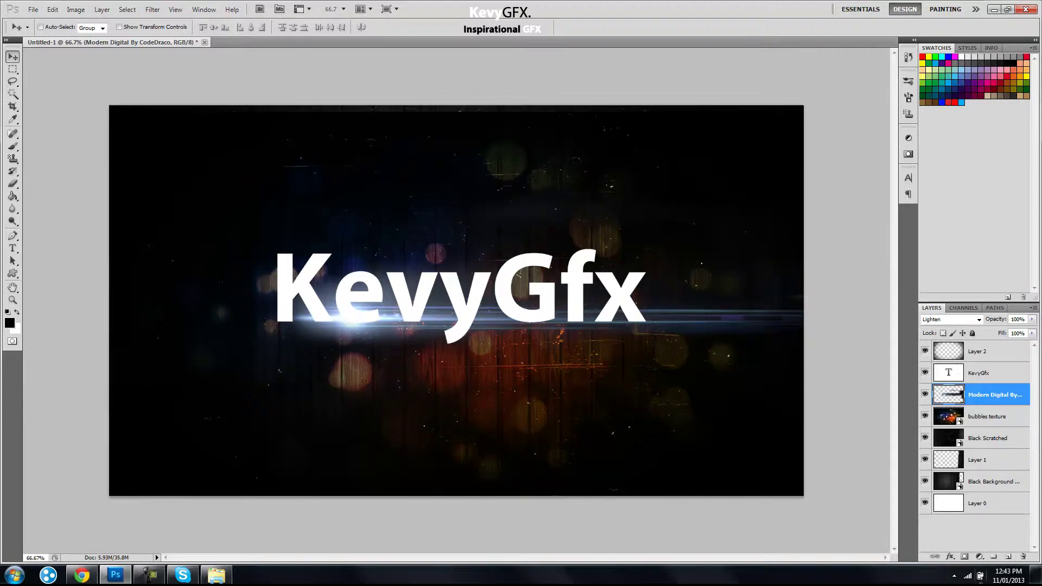
- Add an empty layer above the KevyGfx text and a Curves adjustment layer on top of it
click(1007, 558)
drag(1003, 396, 1008, 365)
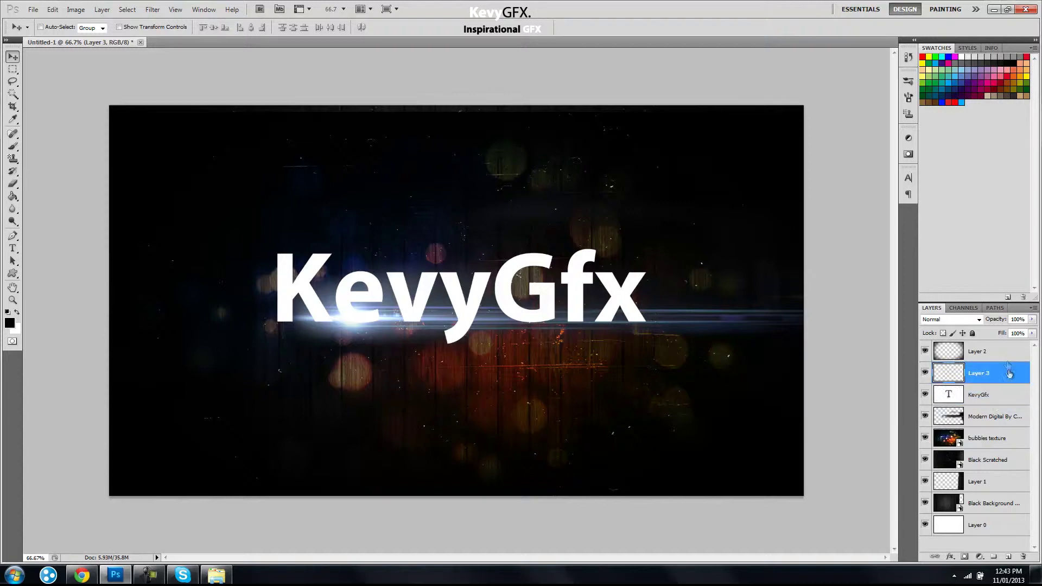
click(981, 557)
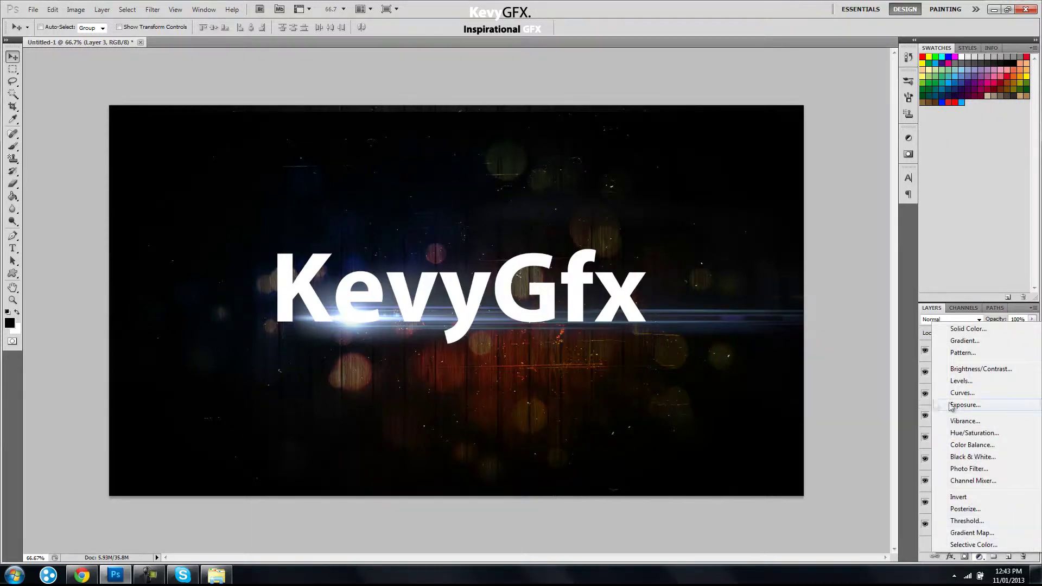
click(971, 394)
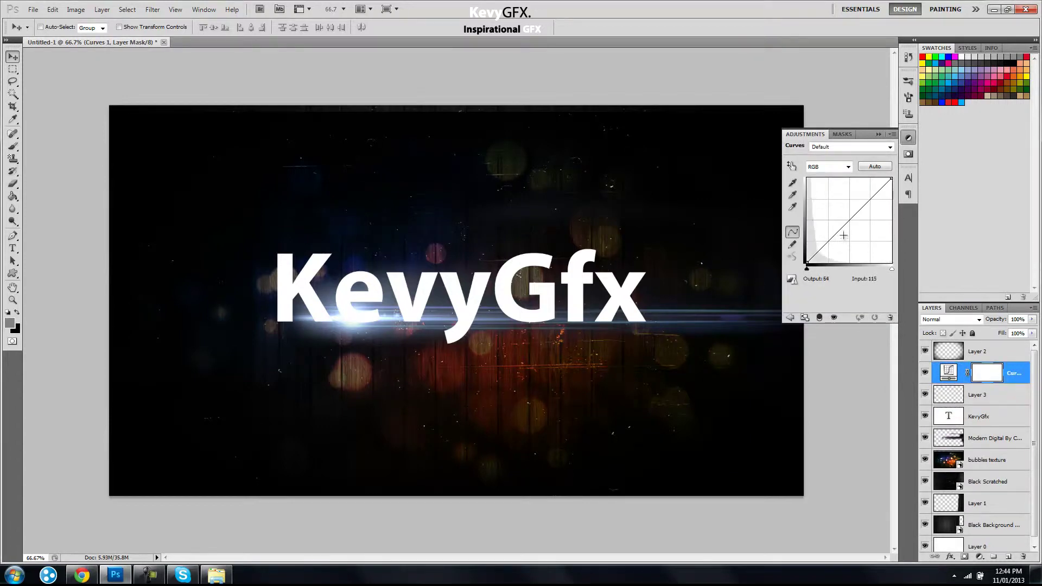
- Try raising the shadows and lowering the highlights on the RGB curve, and reset the curve to Default
mouse_move(838, 233)
mouse_down()
mouse_move(837, 251)
mouse_move(821, 238)
mouse_up()
mouse_move(863, 205)
mouse_down()
mouse_move(872, 217)
mouse_move(872, 204)
mouse_up()
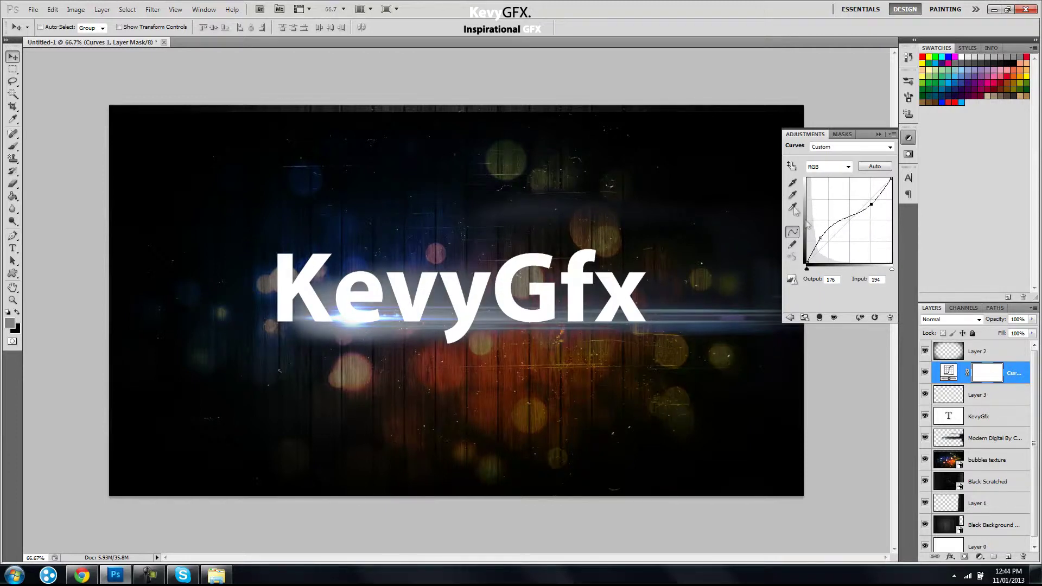
click(856, 147)
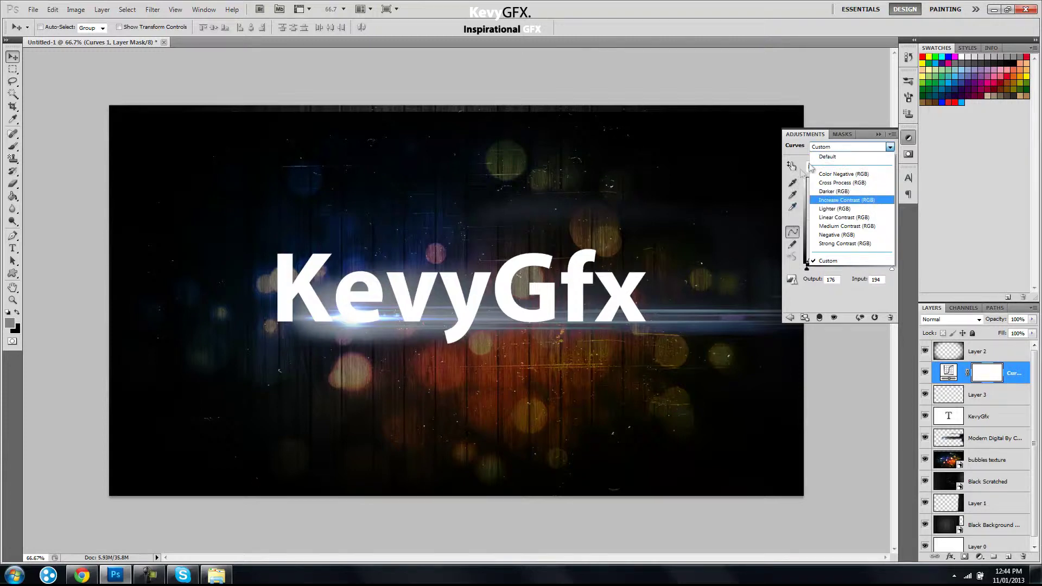
click(830, 157)
- Brighten the image with a single RGB curve point at input 46, output 95
mouse_move(856, 220)
mouse_down()
mouse_move(842, 251)
mouse_move(839, 211)
mouse_up()
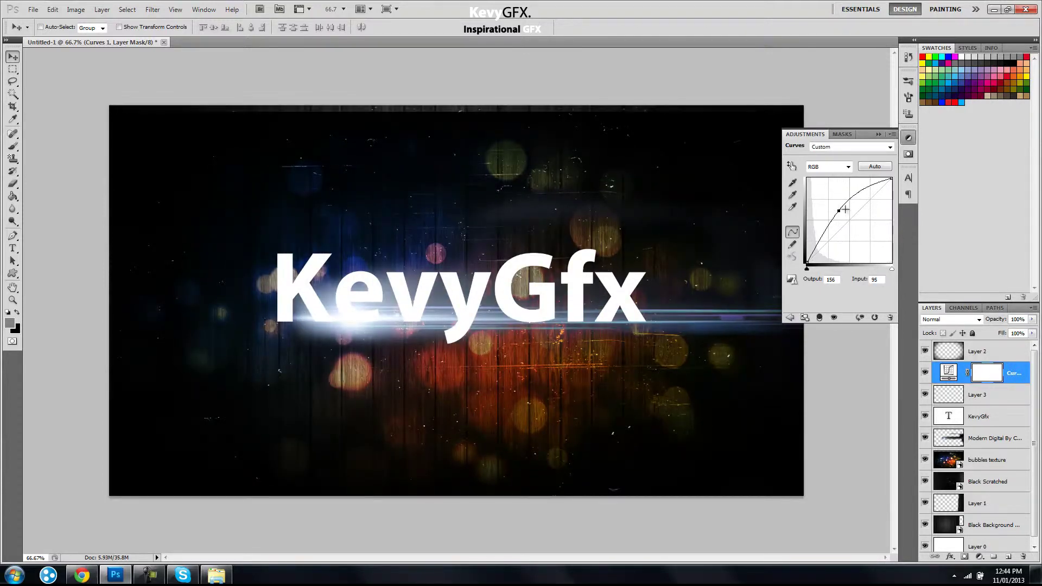
drag(850, 215, 849, 201)
key(Delete)
drag(845, 211, 848, 213)
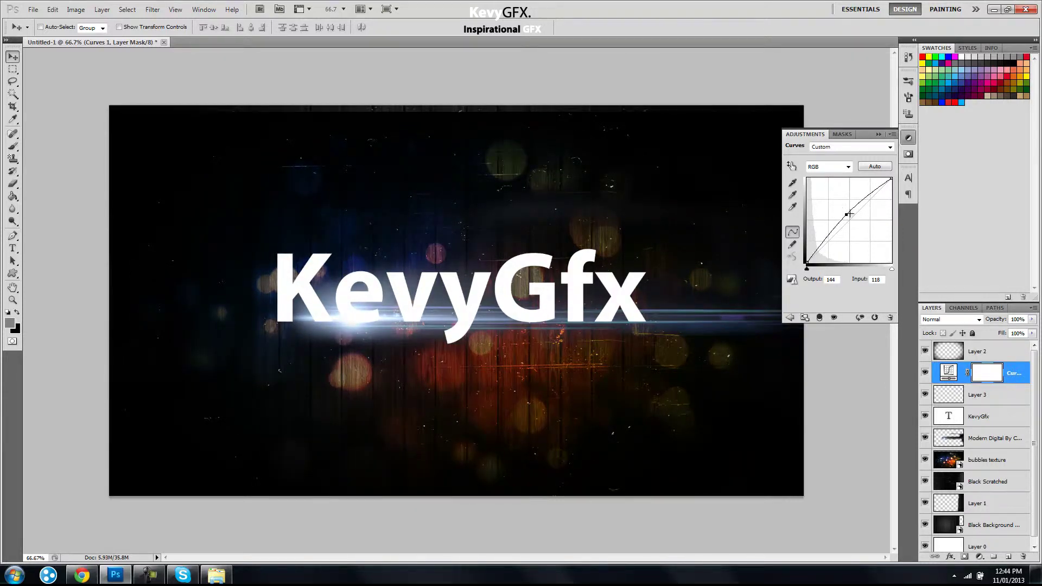
drag(847, 215, 823, 231)
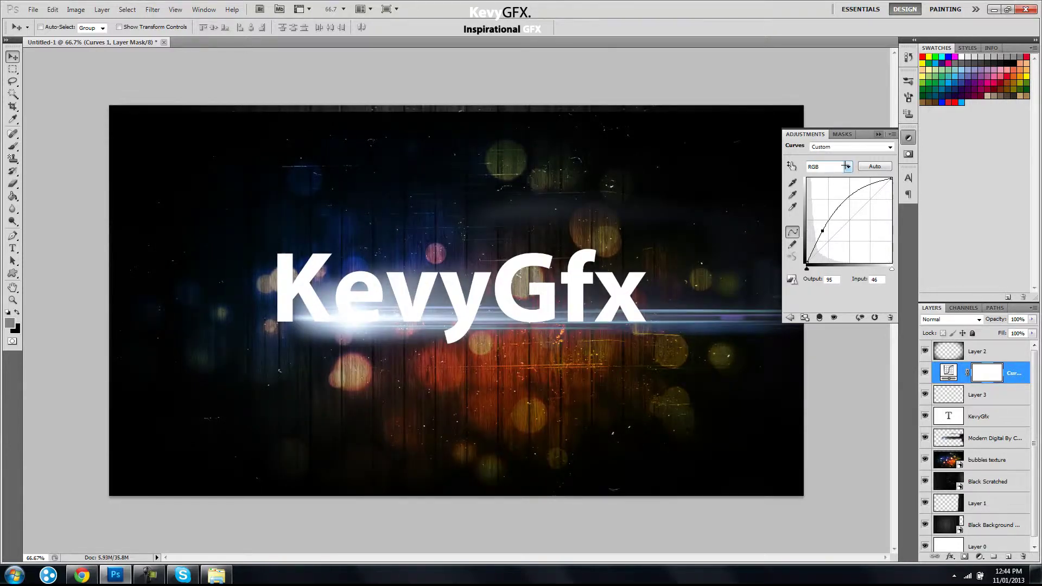
- Shape the Blue channel curve into an S, lowering its shadows and raising an upper point to input 153, output 183
click(846, 166)
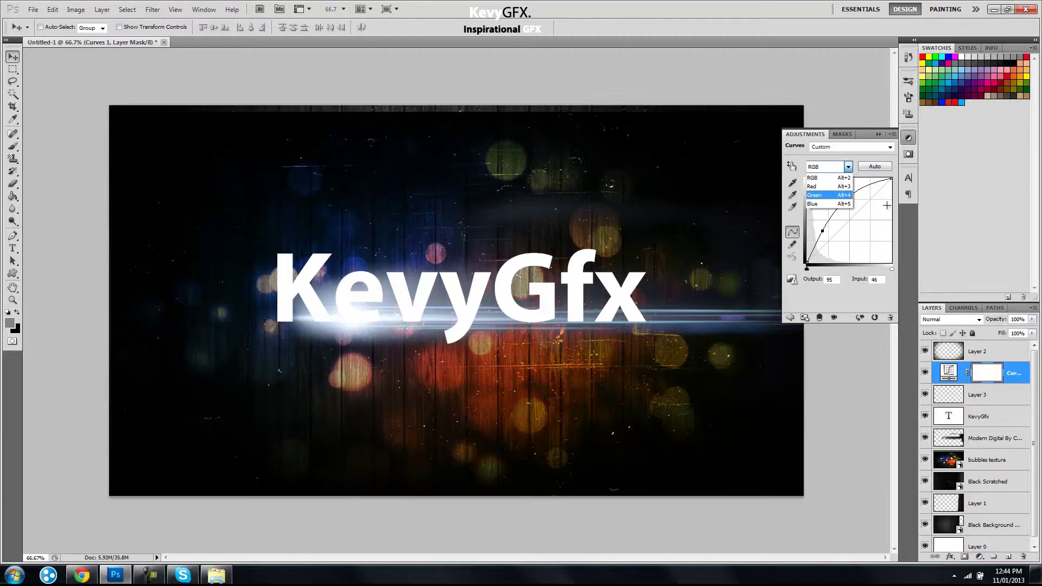
key(Down)
key(Return)
click(845, 236)
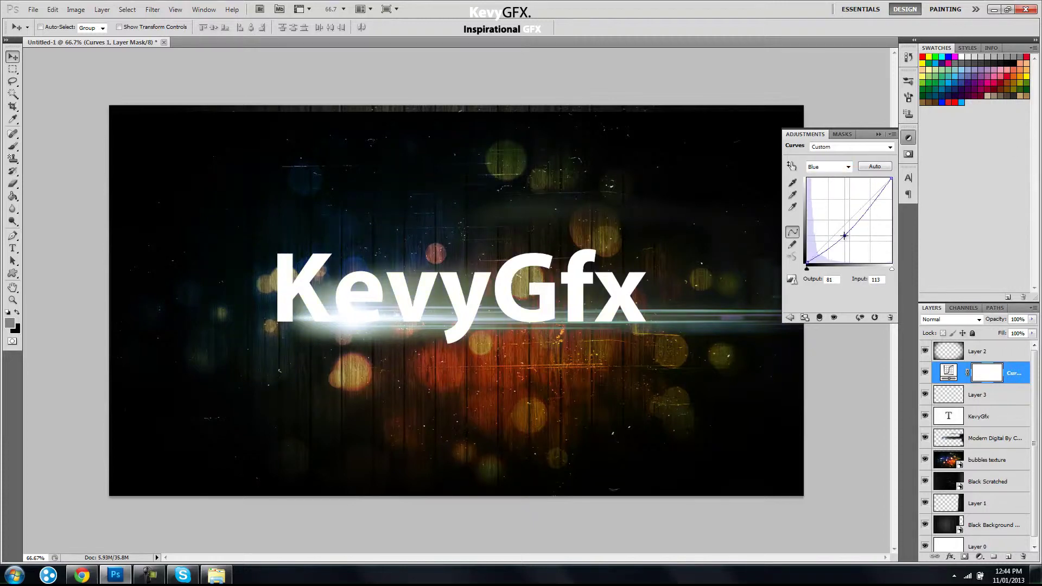
mouse_move(830, 247)
mouse_down()
mouse_move(846, 242)
mouse_move(826, 250)
mouse_up()
drag(859, 216, 858, 205)
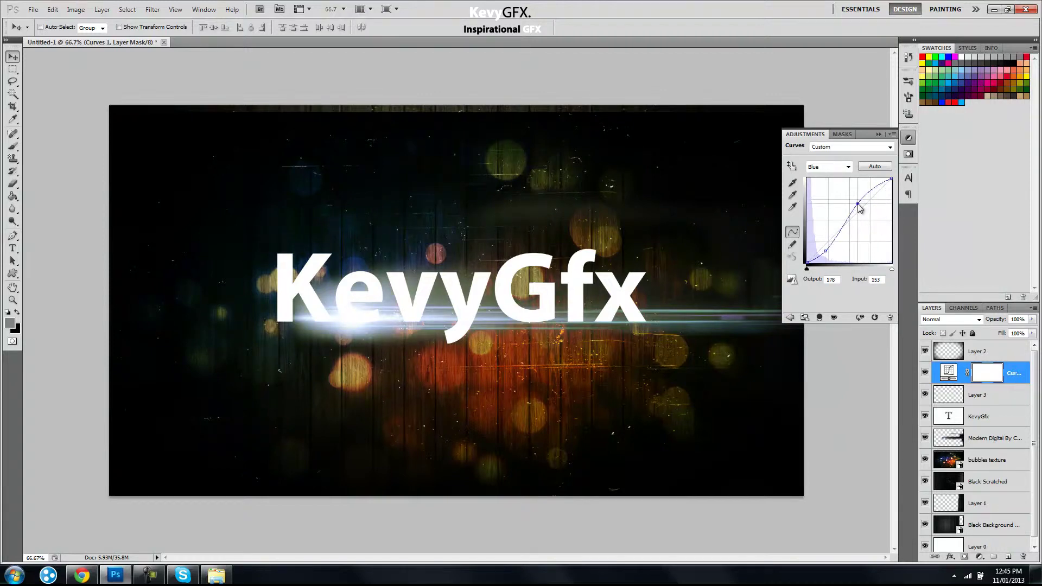
- Add a point to the Red channel curve at input 78, output 83
click(836, 168)
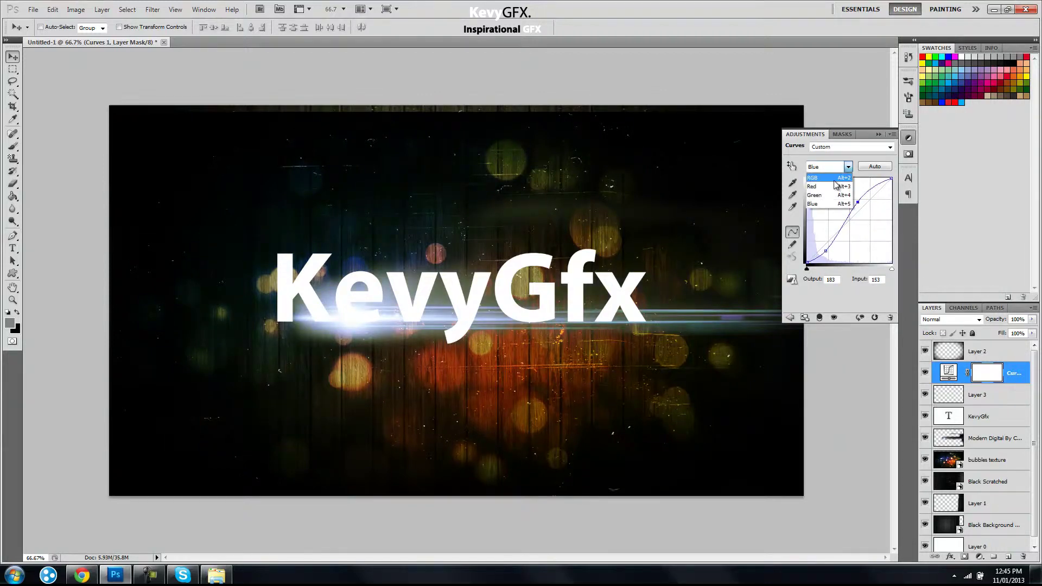
click(835, 187)
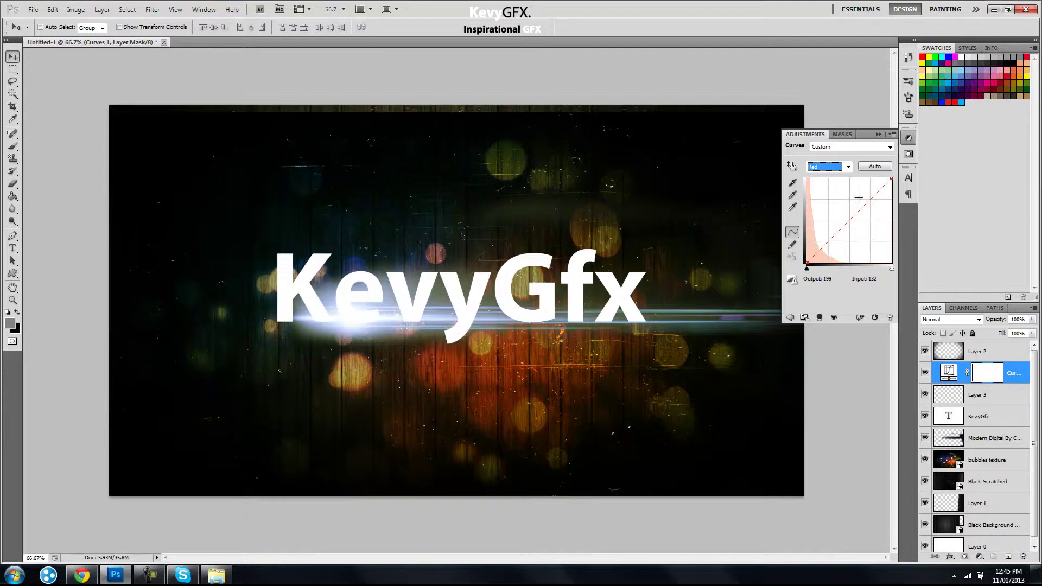
mouse_move(837, 231)
mouse_down()
mouse_move(839, 248)
mouse_move(833, 235)
mouse_up()
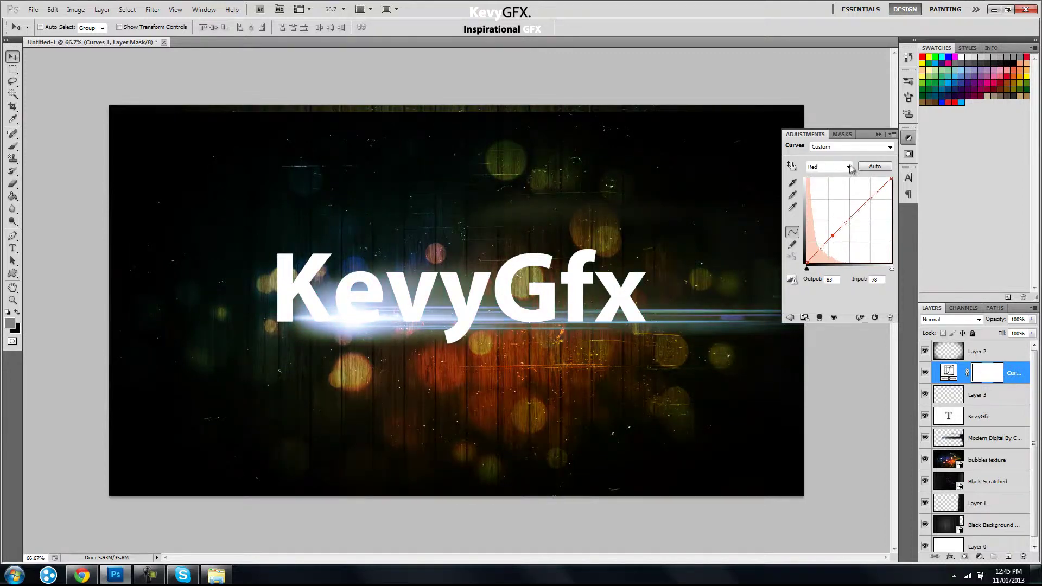
- Set a single point on the Green channel curve at input 44, output 41, and collapse the Curves settings
click(849, 166)
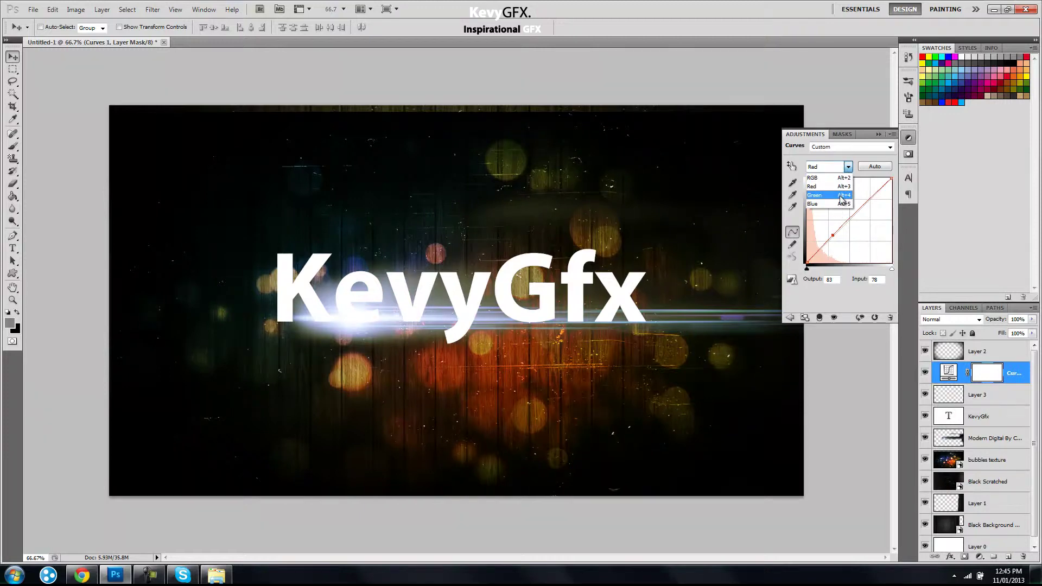
click(841, 199)
drag(834, 234, 836, 263)
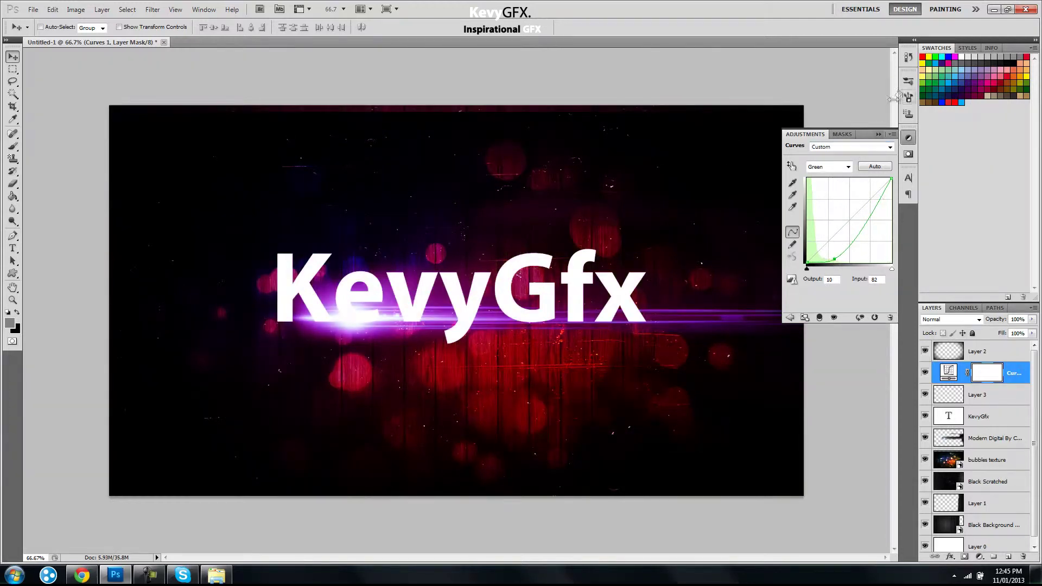
drag(834, 259, 822, 249)
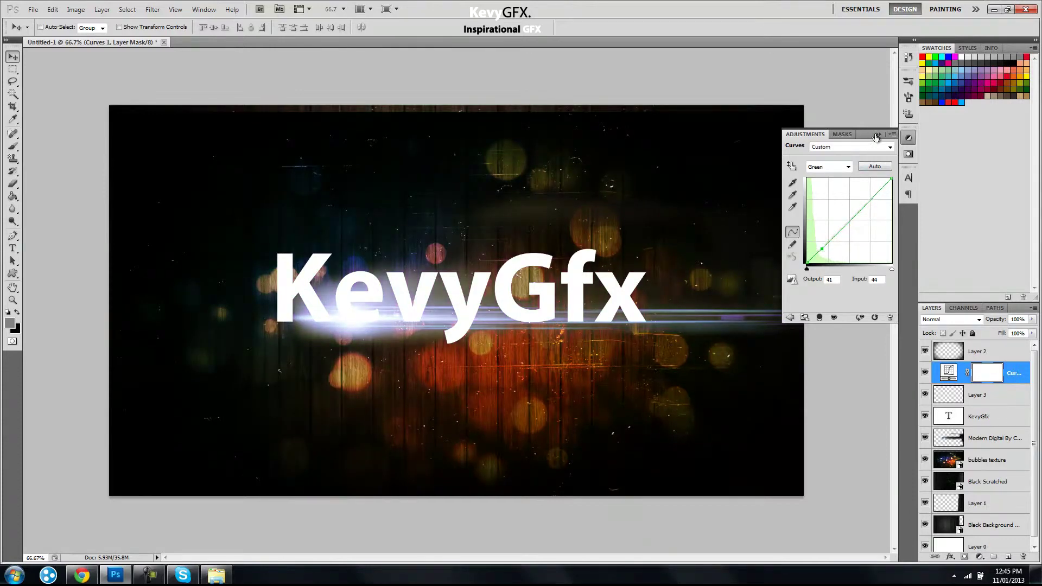
click(877, 136)
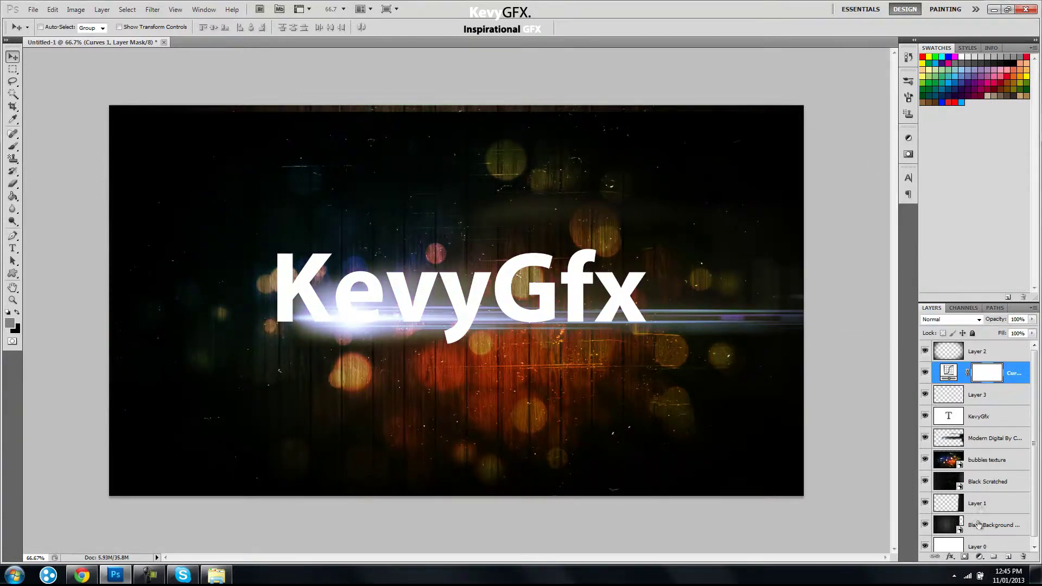
- Free-transform the bubbles texture layer, stretching its upper edge past the canvas to a height of about 39.86%
click(989, 463)
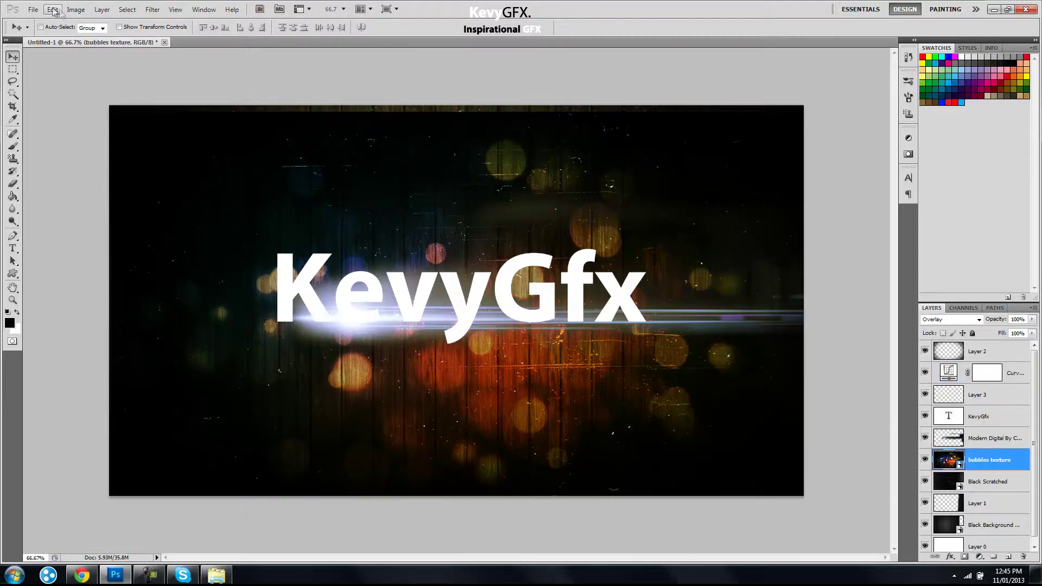
click(54, 5)
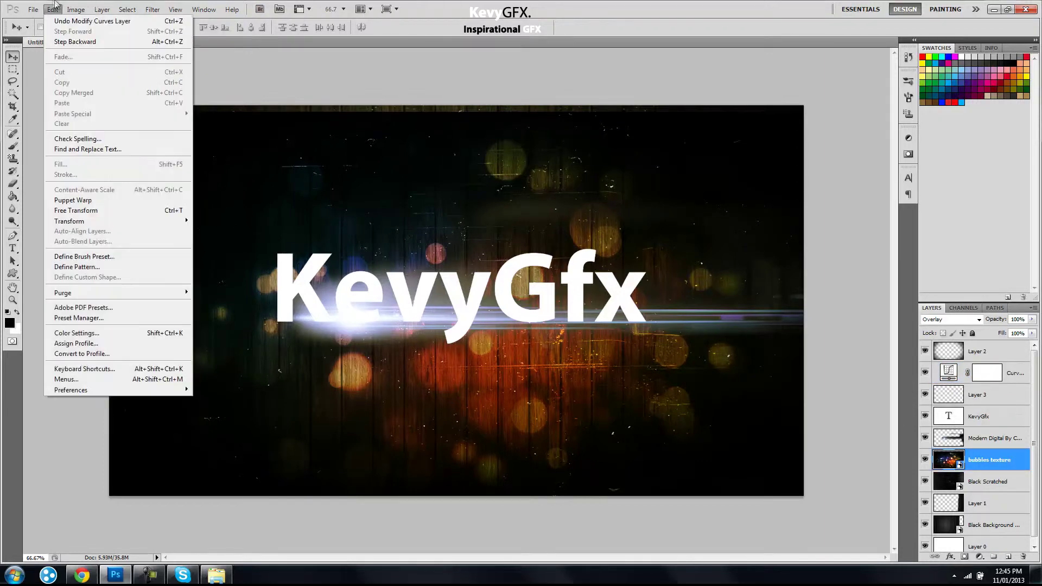
click(102, 210)
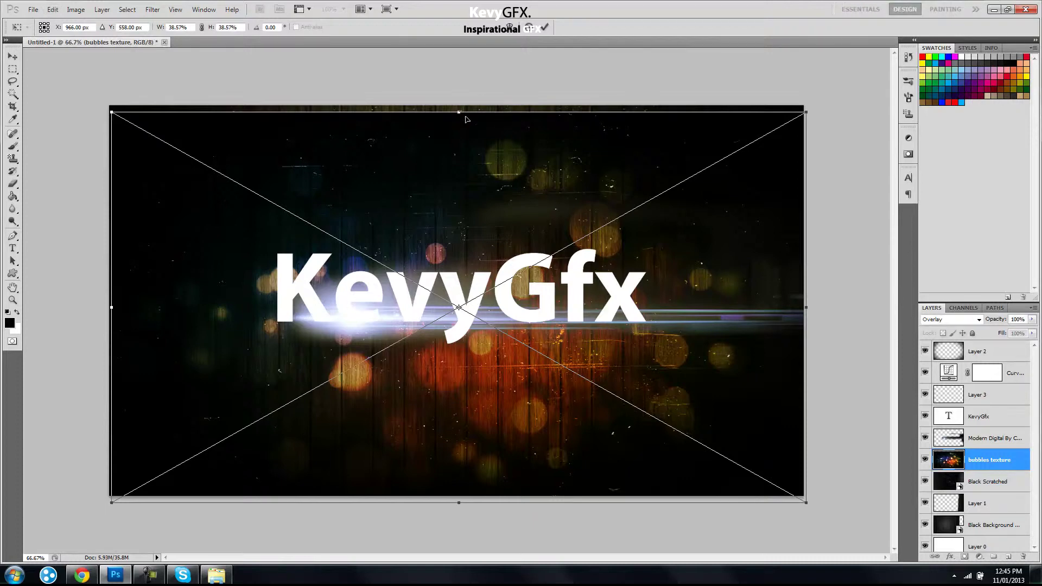
drag(460, 113, 459, 99)
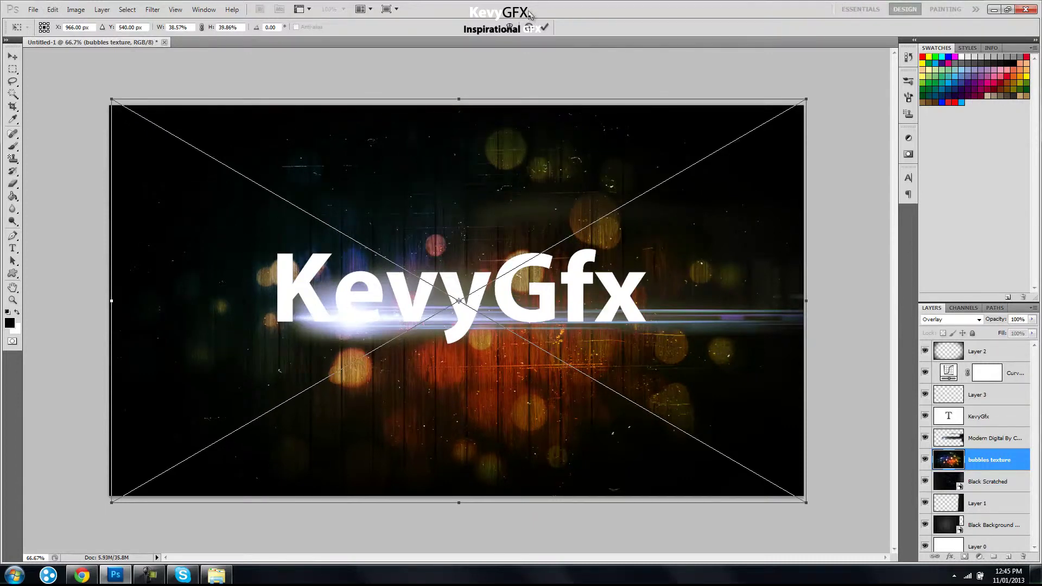
click(546, 28)
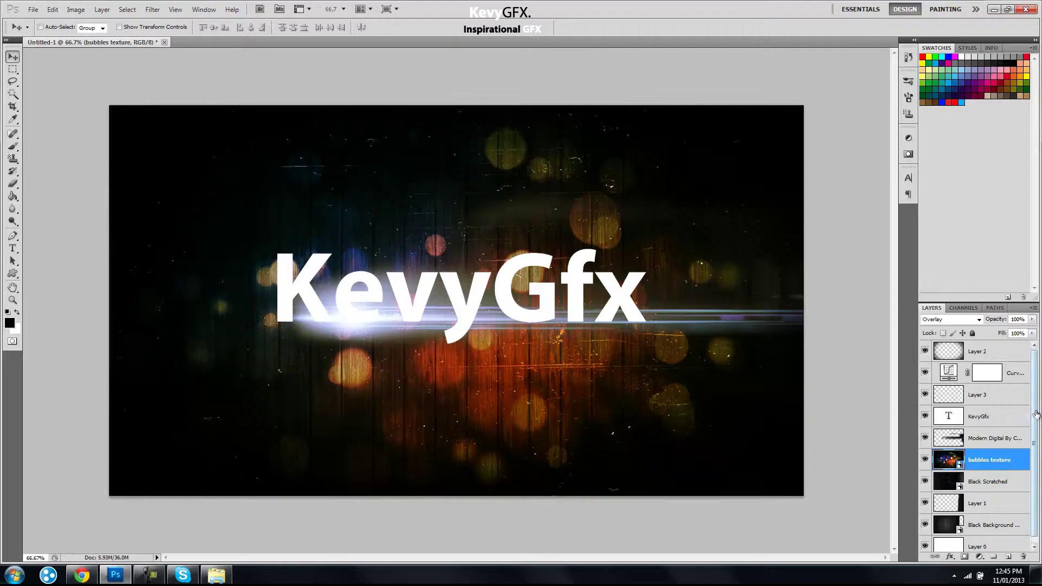
- Move the Modern Digital flare layer above the Curves layer, and place the KevyGfx text layer directly above the flare
click(986, 436)
drag(986, 436, 1007, 363)
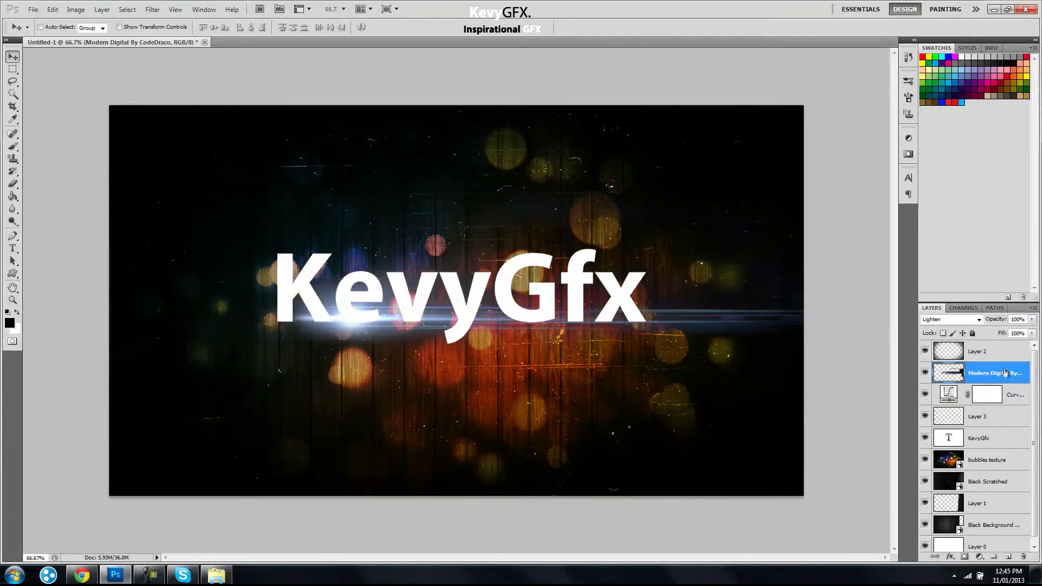
drag(992, 438, 942, 360)
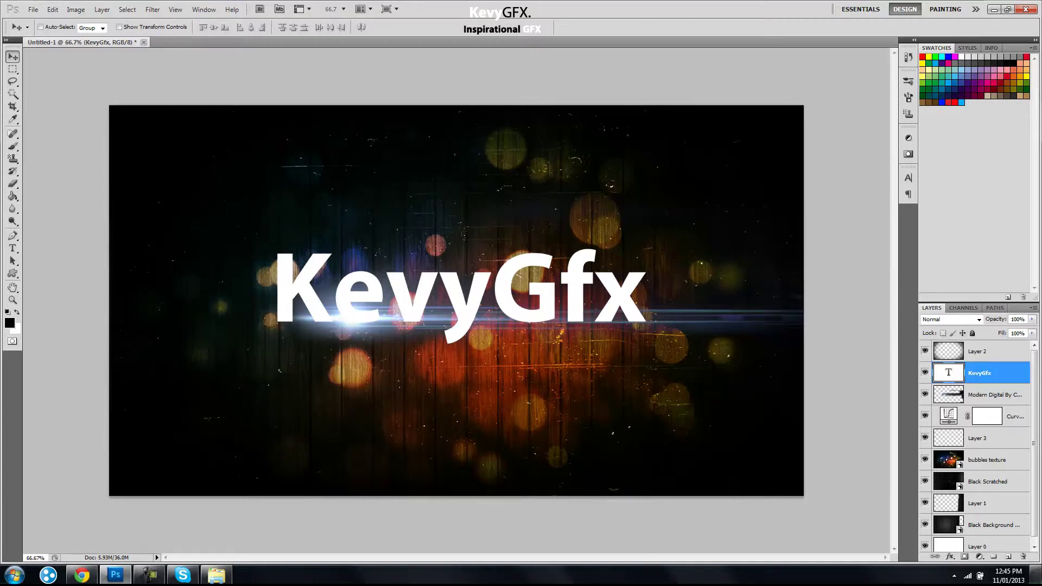
- View the landscape wallpaper and Earth images from the desktop in Windows Photo Viewer, and return to Photoshop
click(1034, 574)
double_click(721, 134)
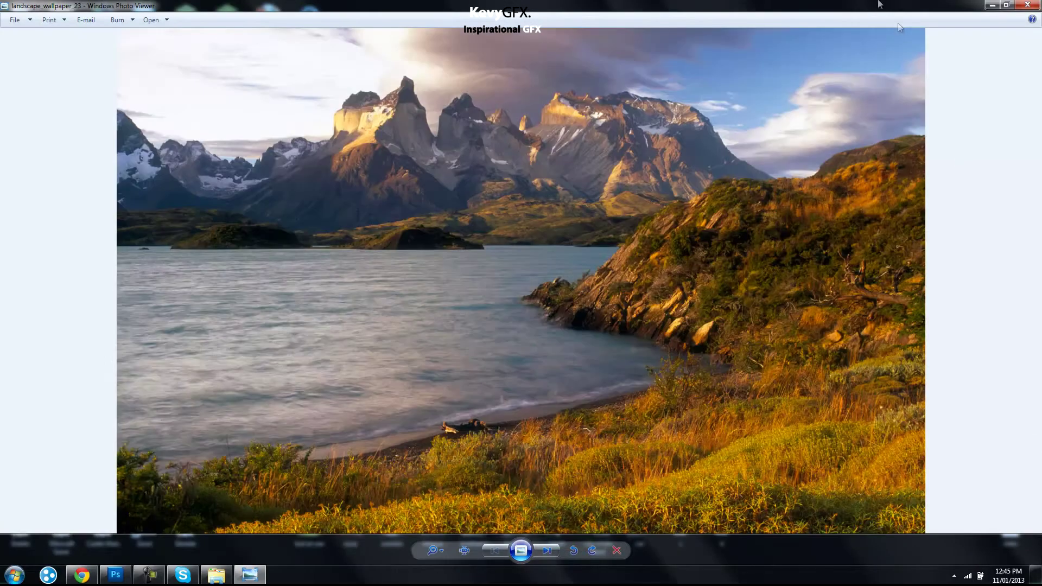
key(Escape)
double_click(726, 199)
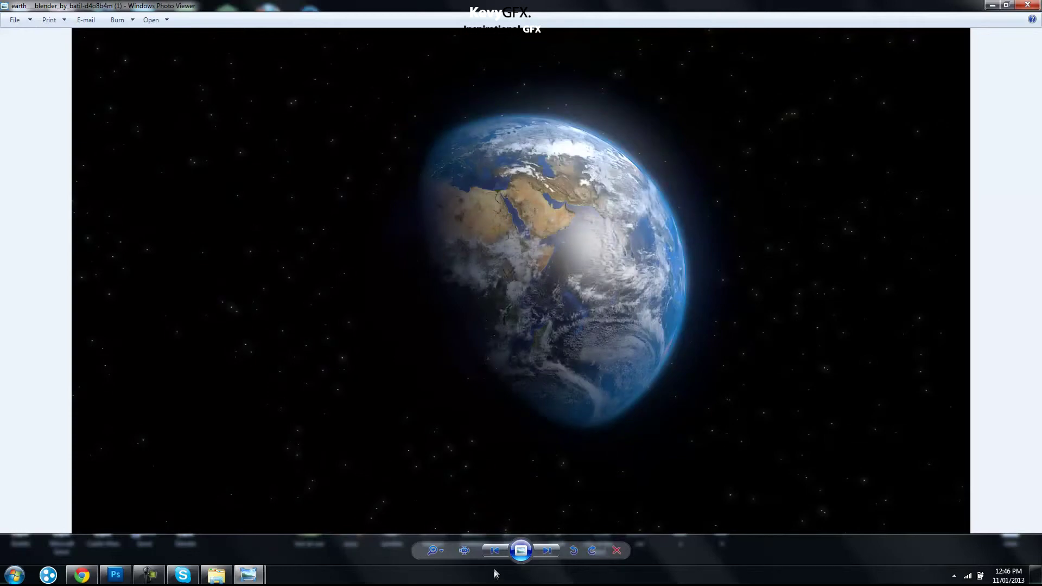
click(495, 551)
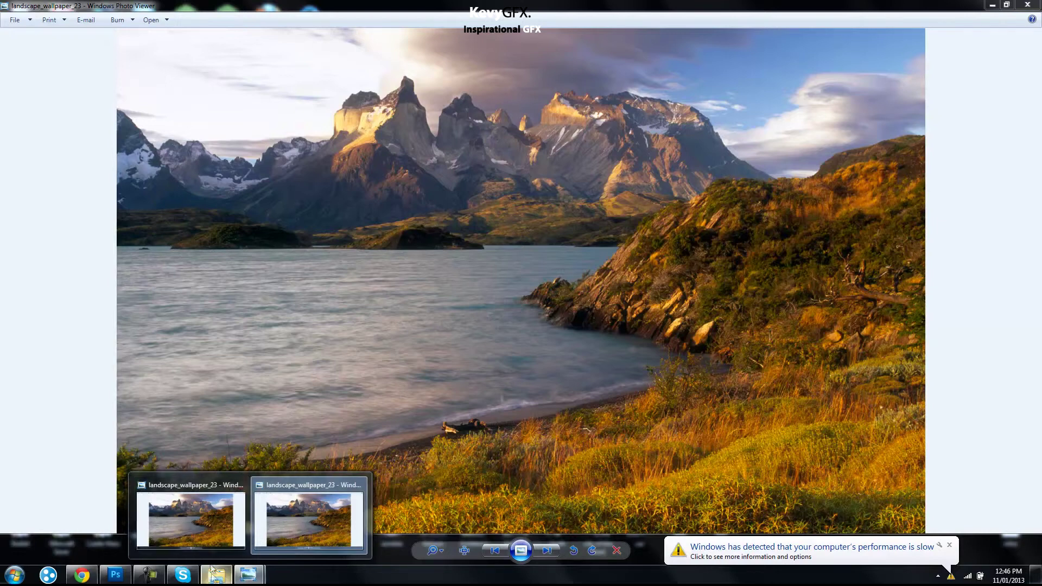
click(115, 575)
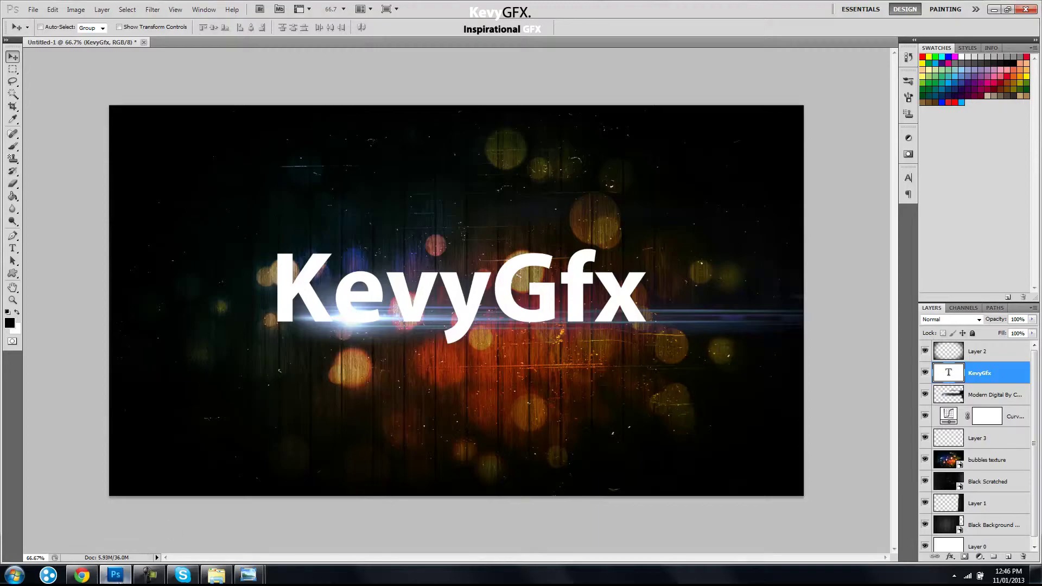
- Switch to Chrome and expand the KevyGfx YouTube channel description to examine the prices for intros, backgrounds and avatars
click(82, 575)
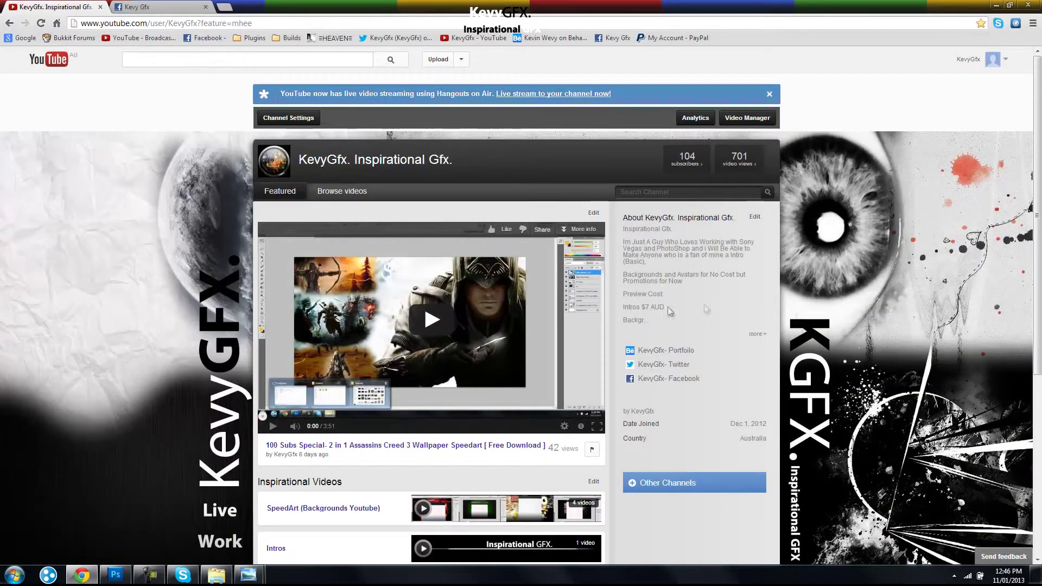
click(760, 335)
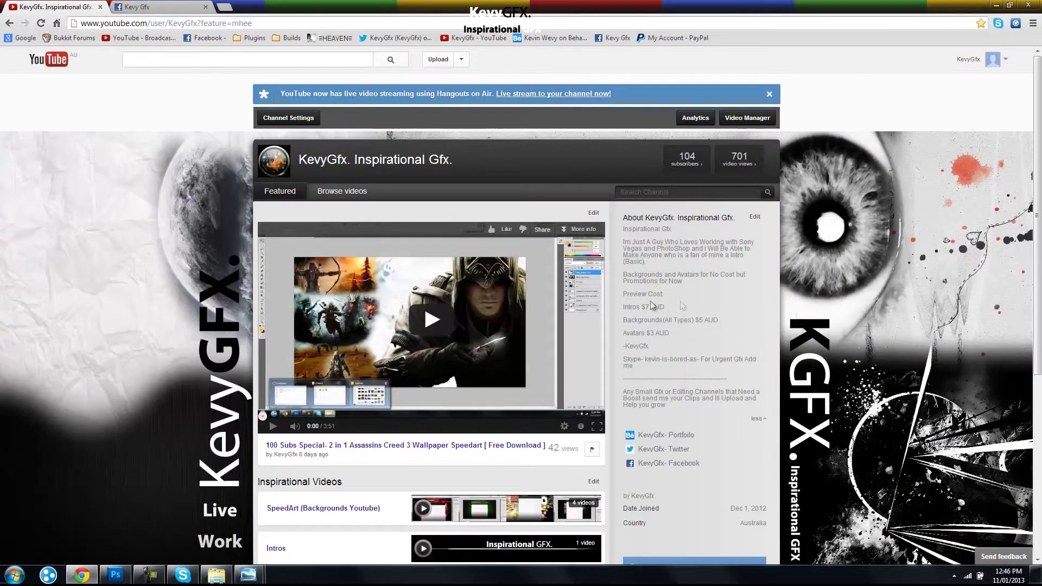
drag(623, 298, 723, 329)
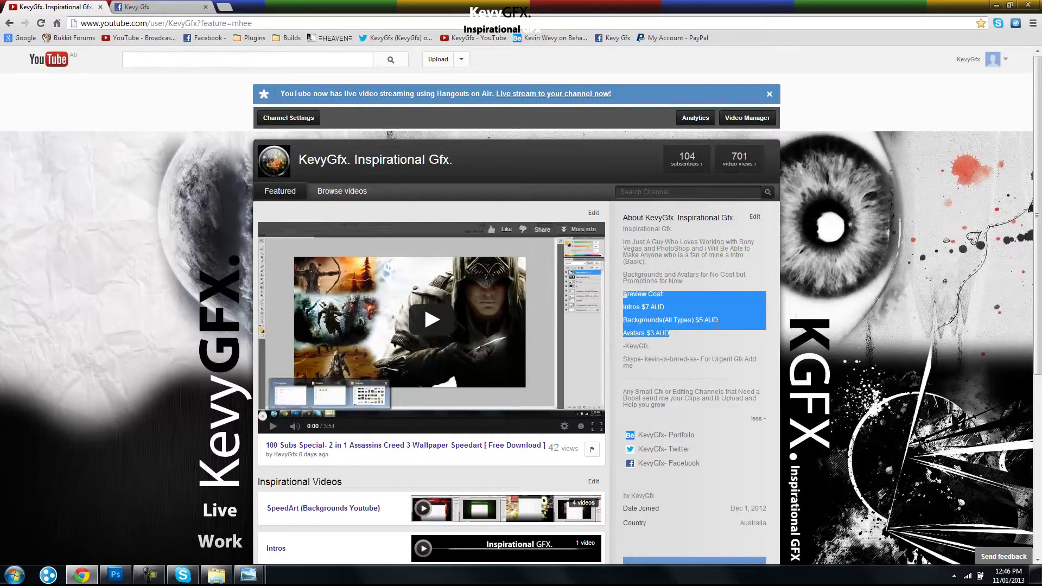
click(699, 322)
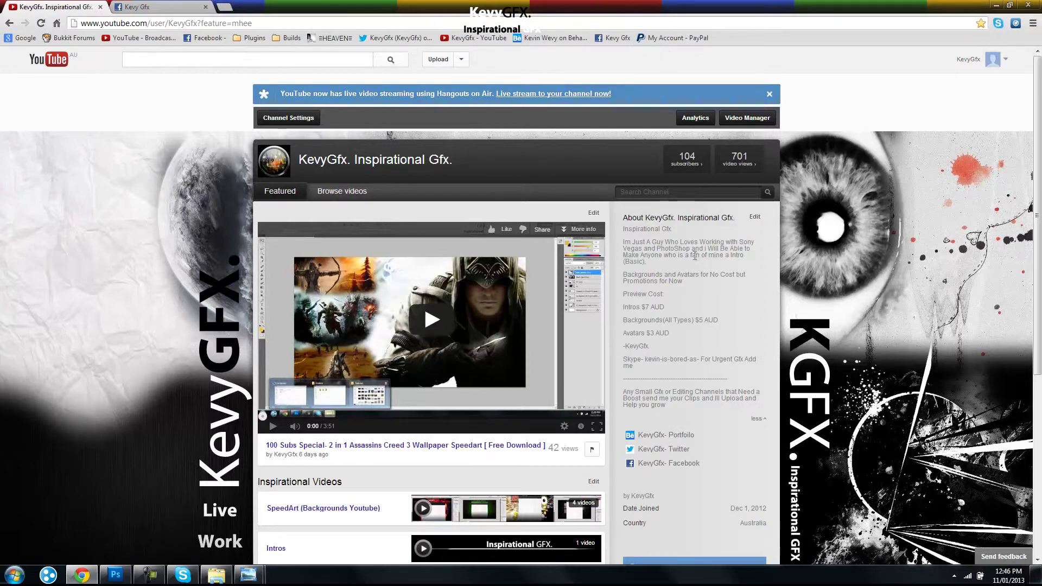
scroll(480, 235, down, 2)
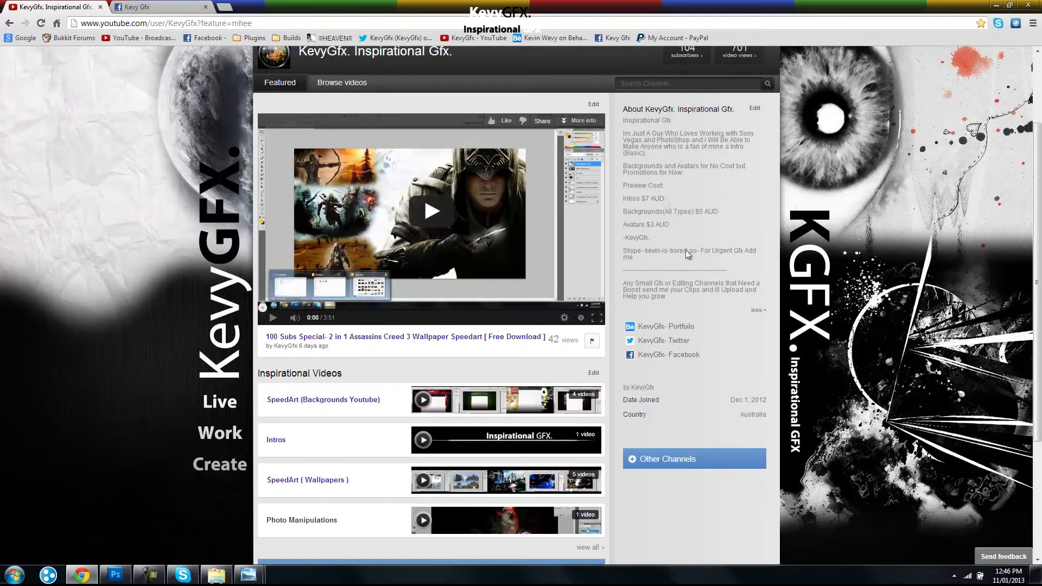
scroll(745, 236, up, 1)
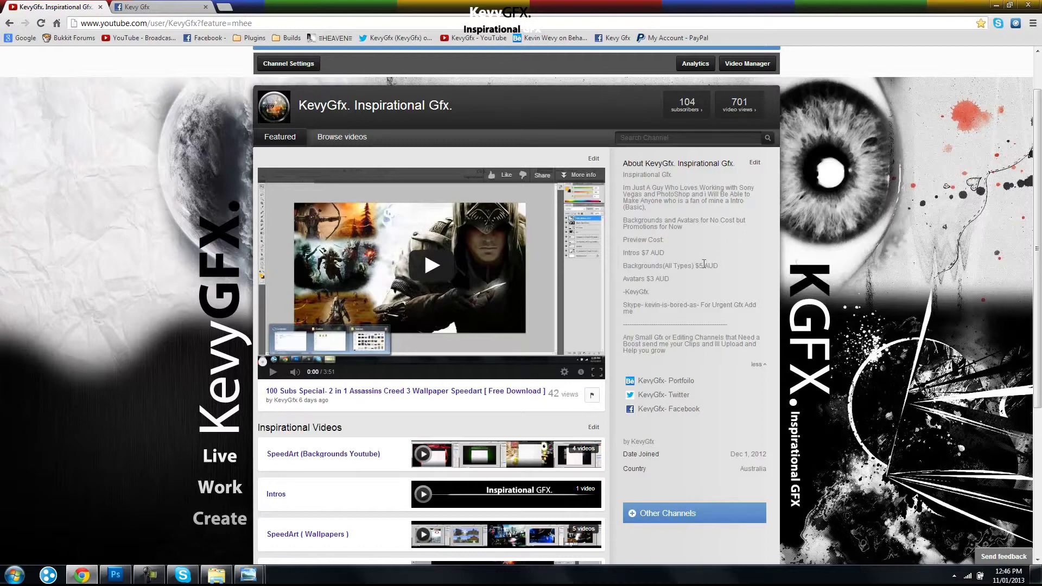
right_click(662, 254)
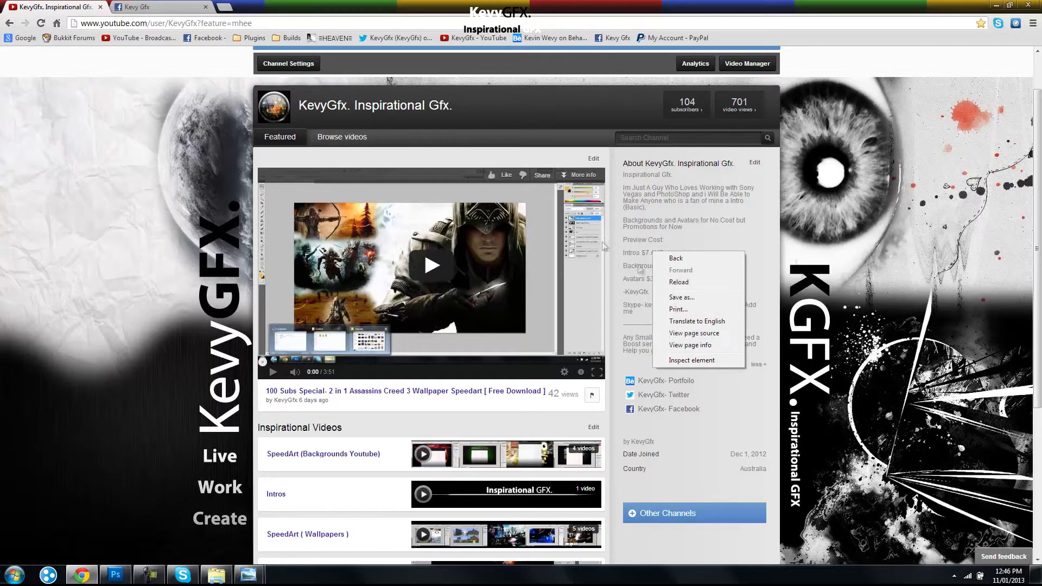
click(813, 275)
click(224, 6)
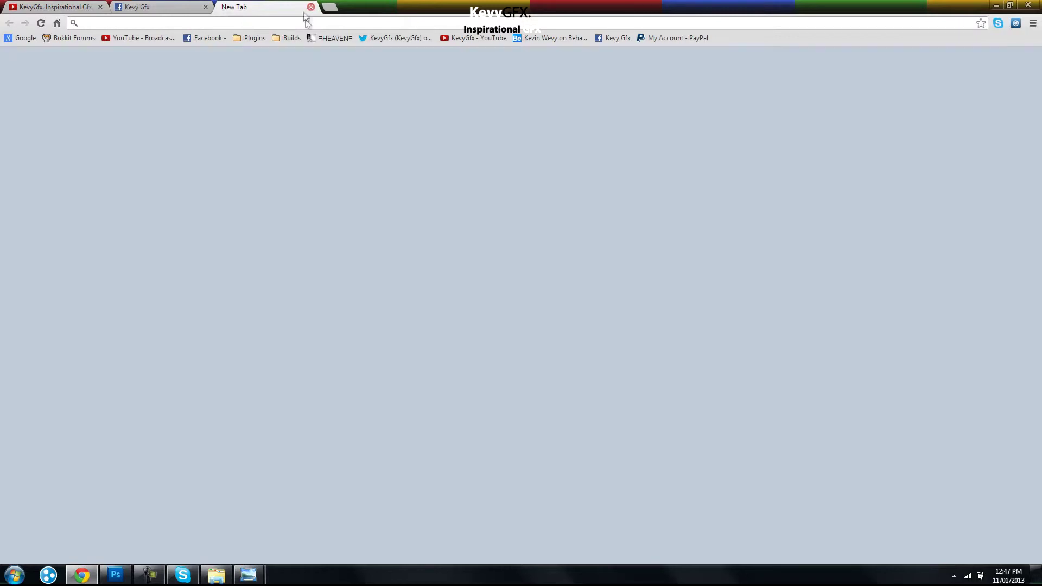
click(310, 6)
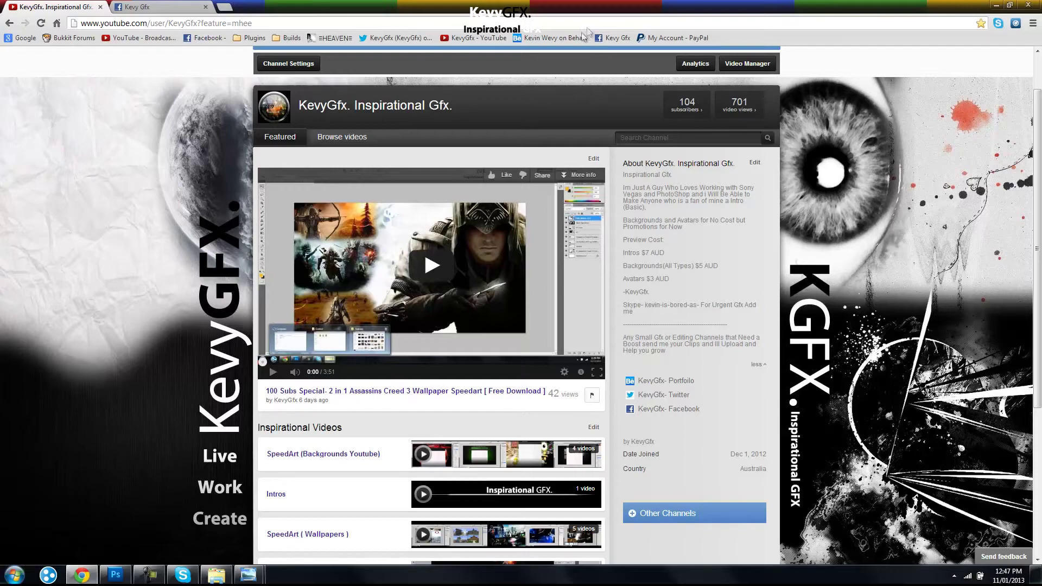
- Open the KevyGfx Behance portfolio from the YouTube channel's links and examine its projects
scroll(421, 251, down, 4)
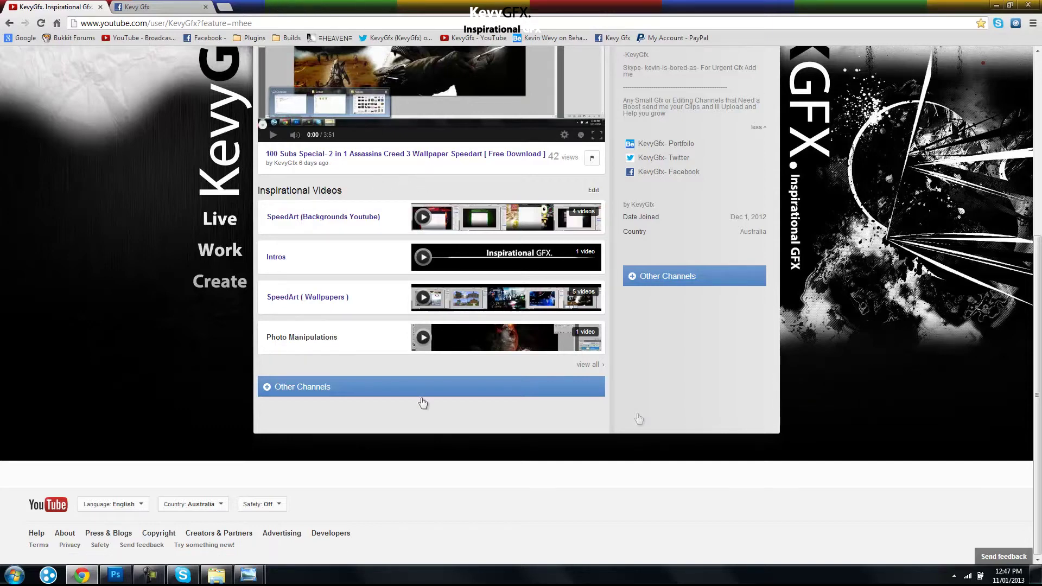
click(688, 147)
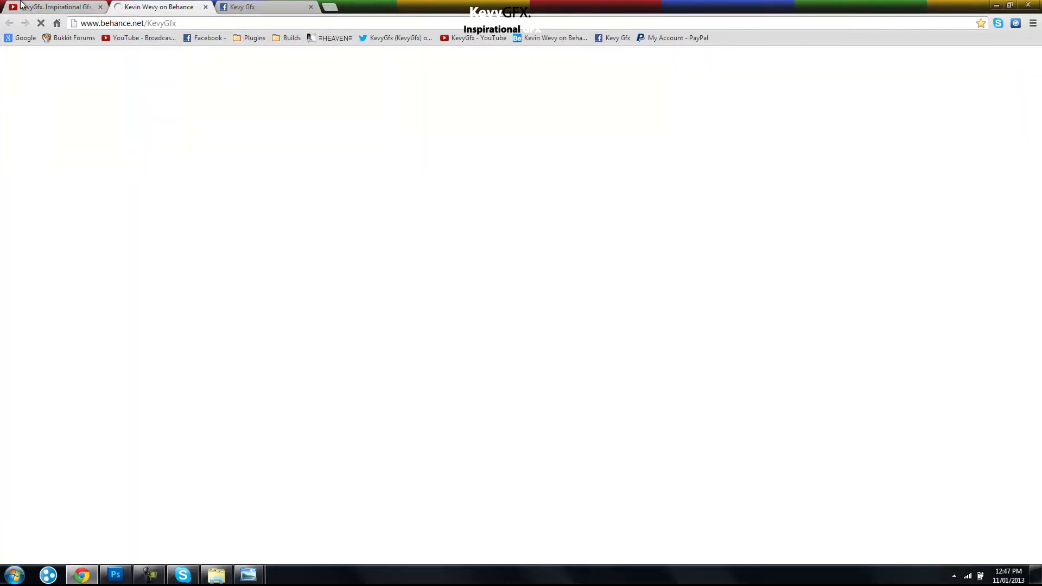
click(299, 5)
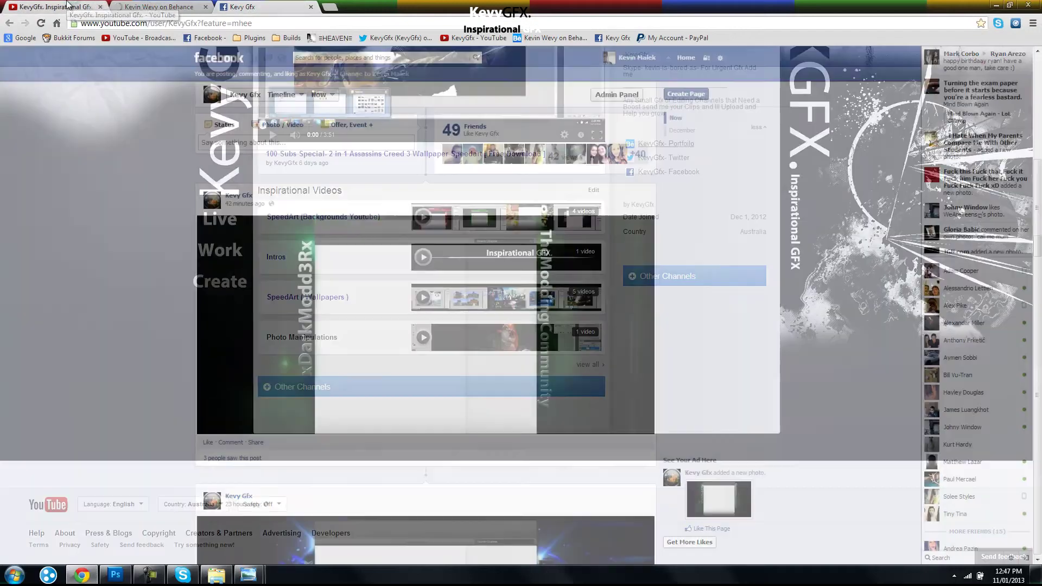
click(82, 7)
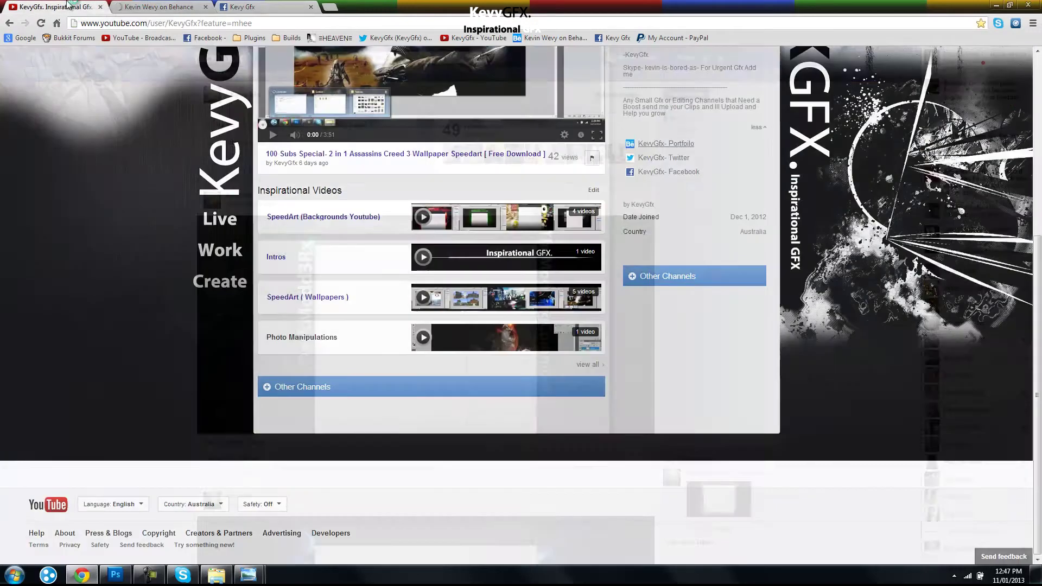
click(192, 6)
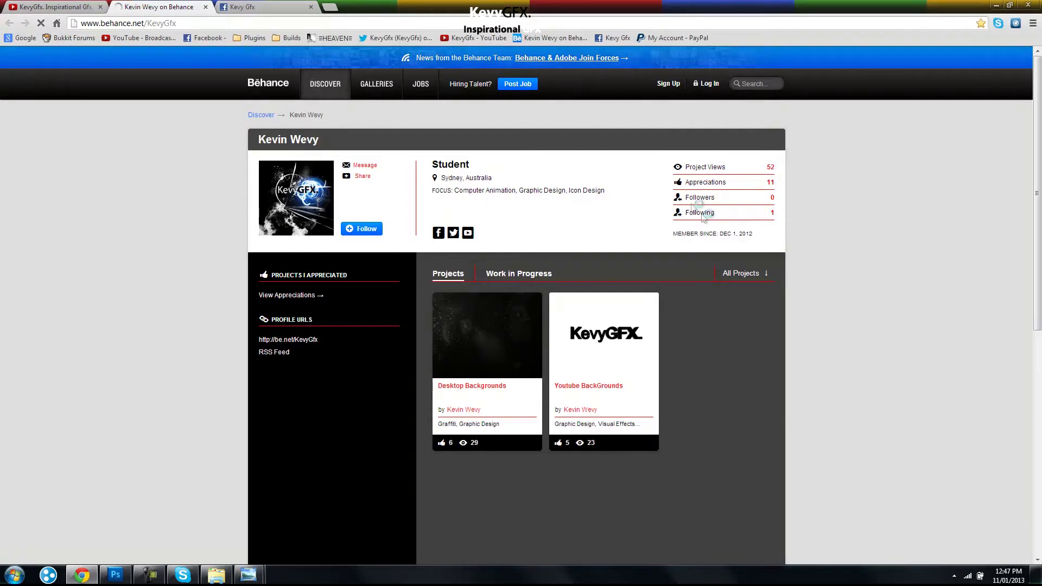
scroll(699, 199, down, 1)
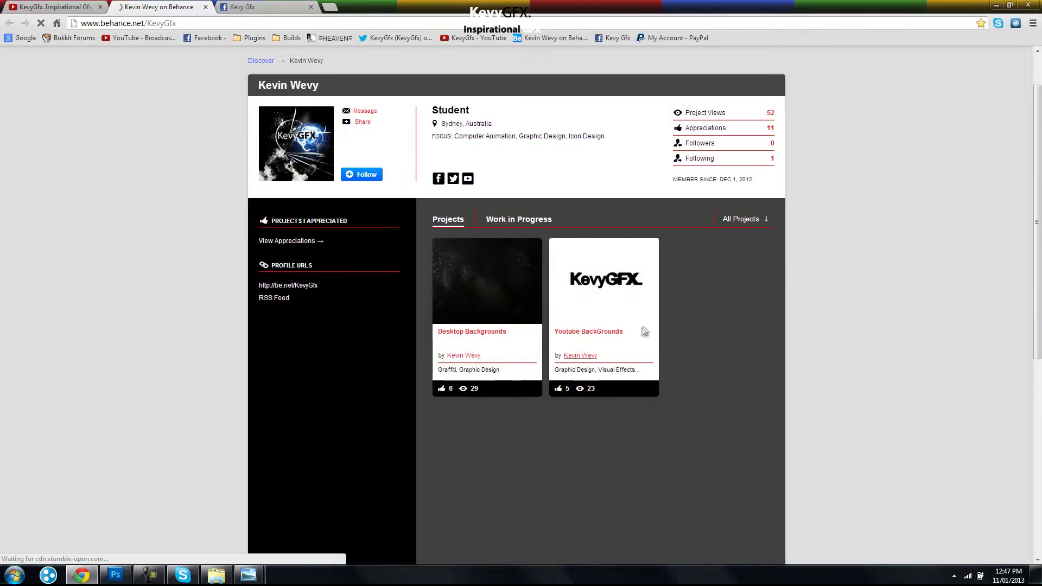
click(7, 5)
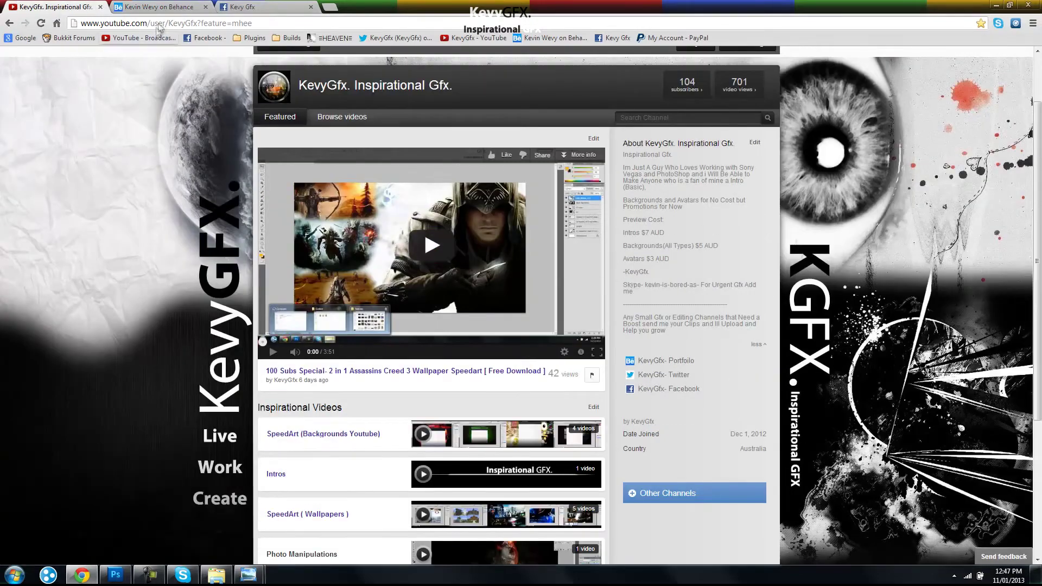
key(ctrl+Tab)
scroll(305, 277, down, 1)
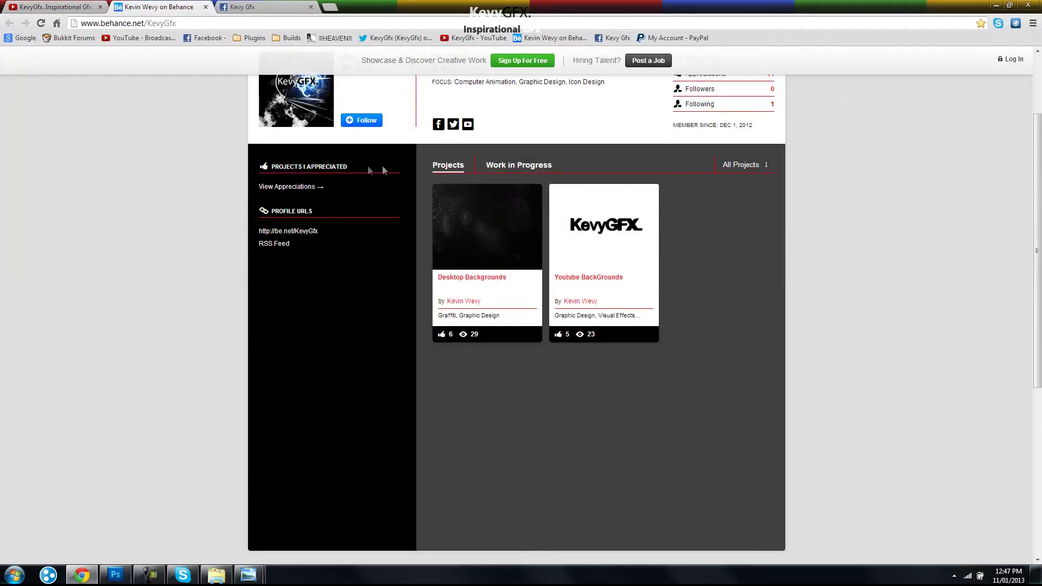
scroll(383, 170, up, 2)
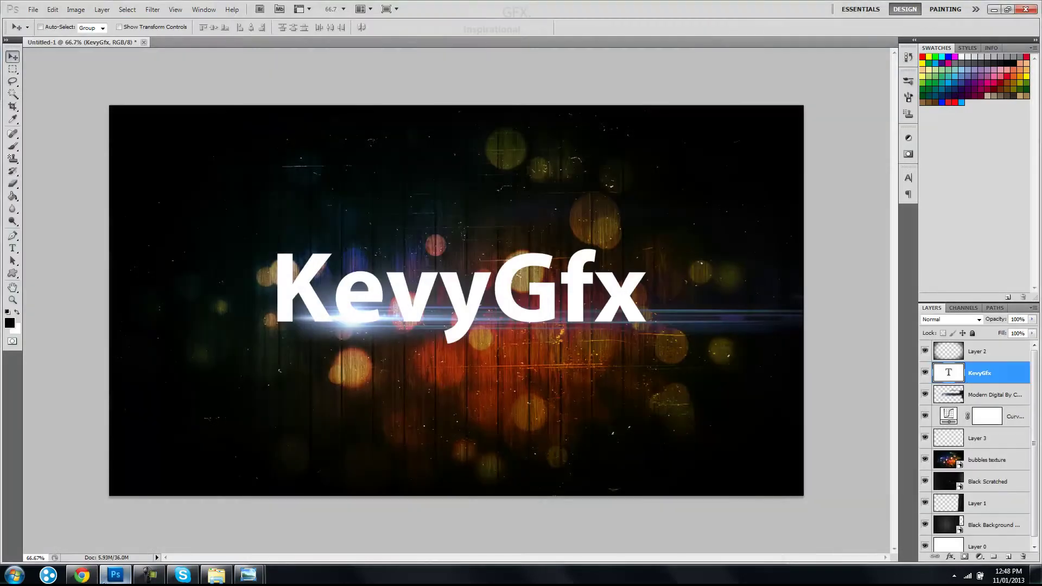
click(115, 576)
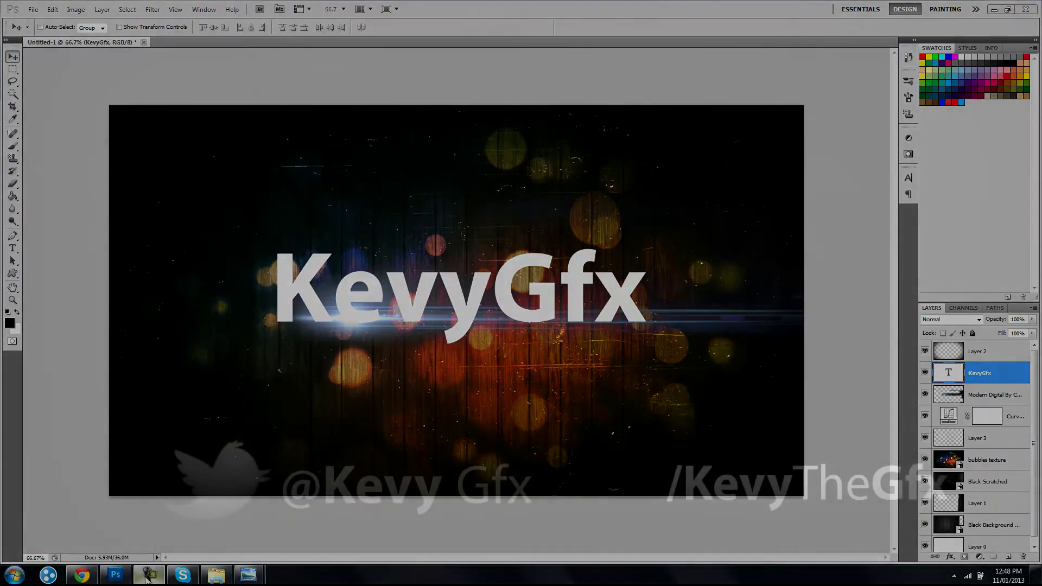
click(145, 575)
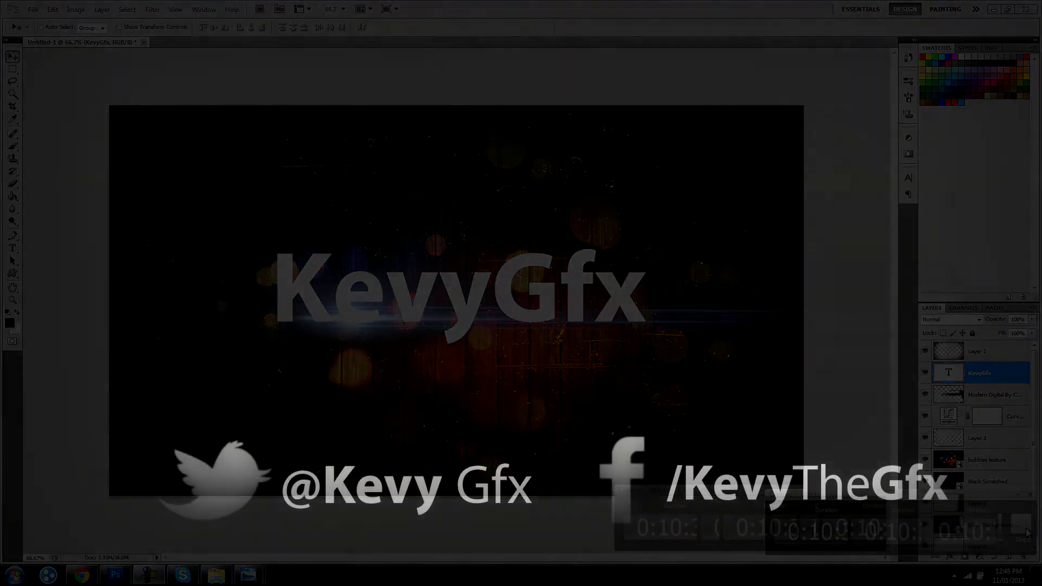